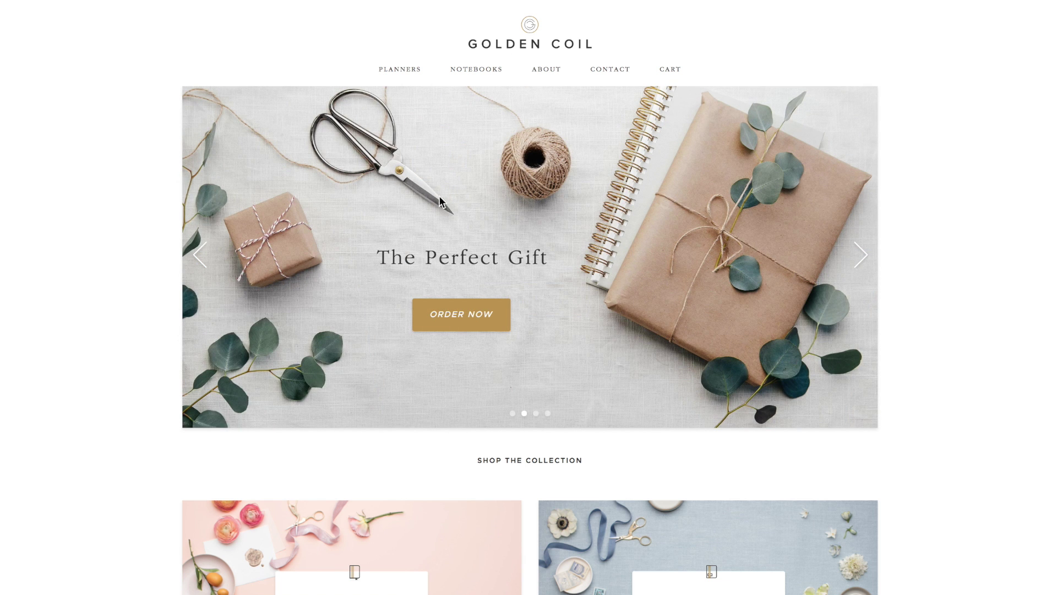
Open the planner builder's Cover step from the PLANNERS link on the homepage
click(402, 73)
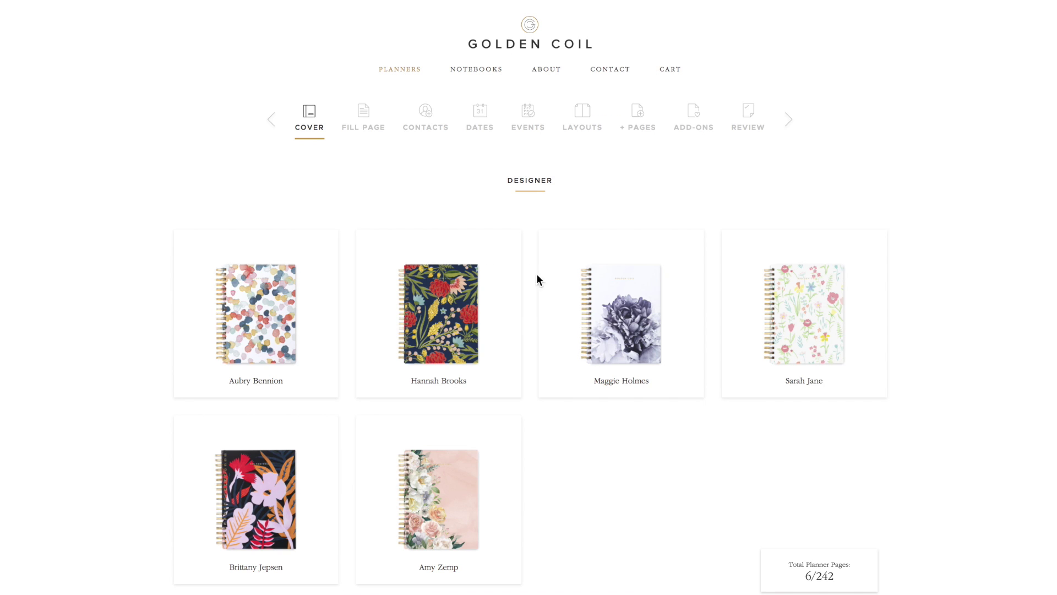
Browse the cover sections and pick the Blue Dot pattern cover
scroll(546, 322, down, 3)
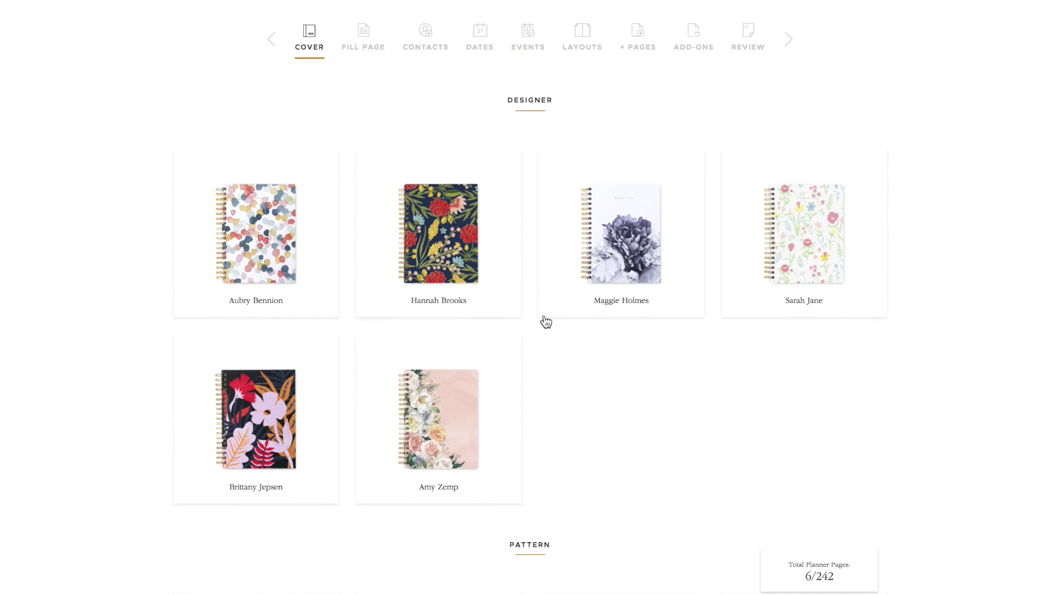
scroll(545, 320, up, 1)
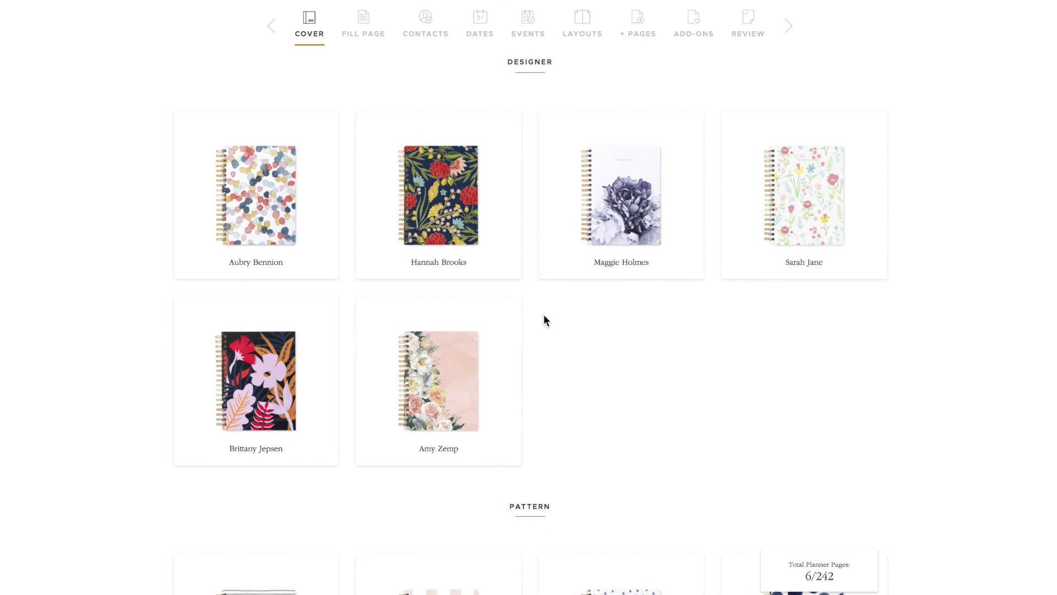
scroll(544, 316, down, 7)
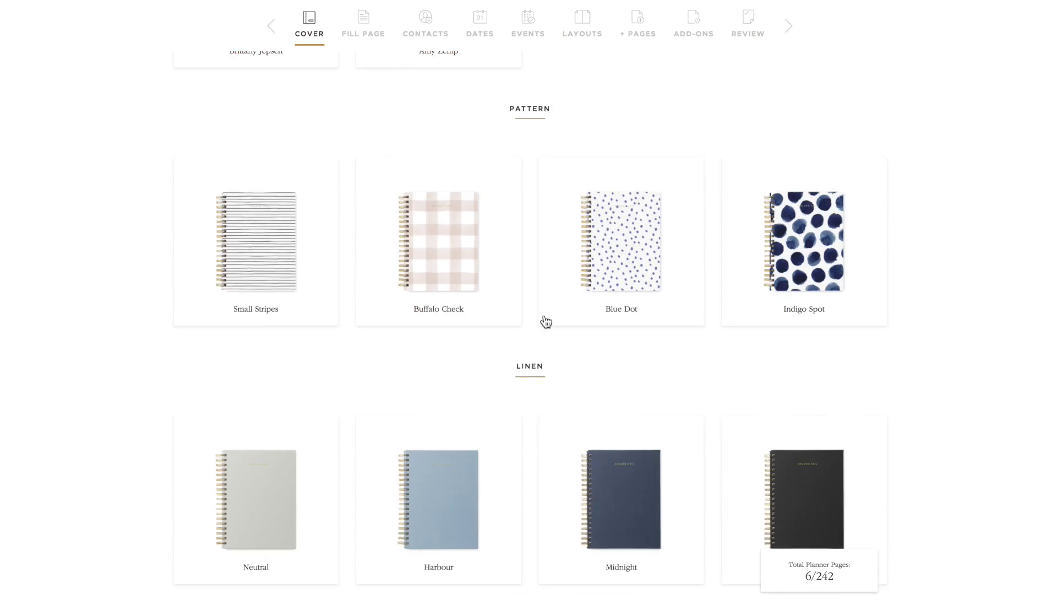
scroll(545, 318, down, 9)
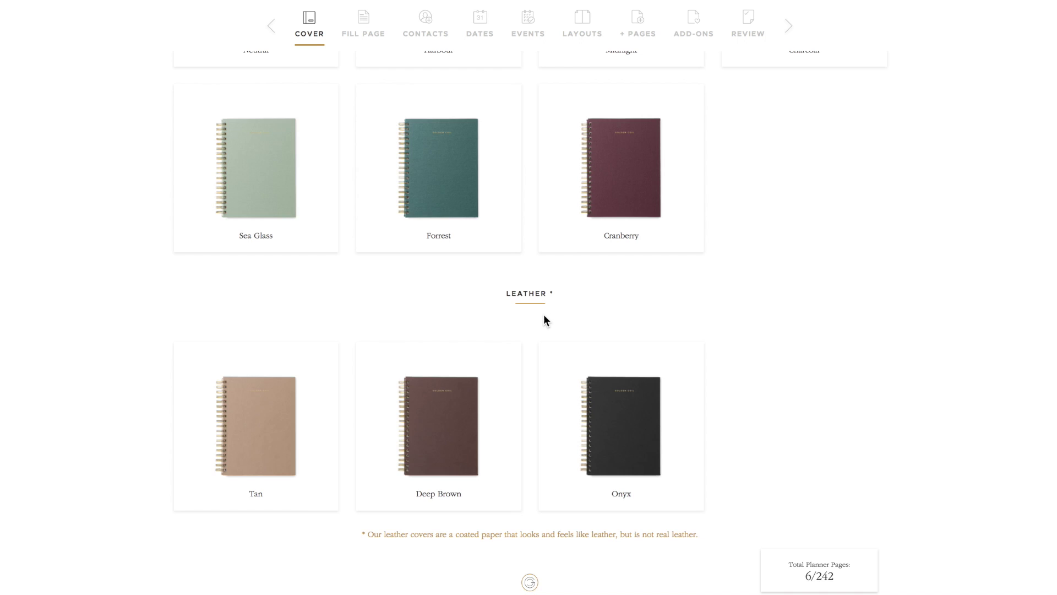
scroll(546, 319, up, 11)
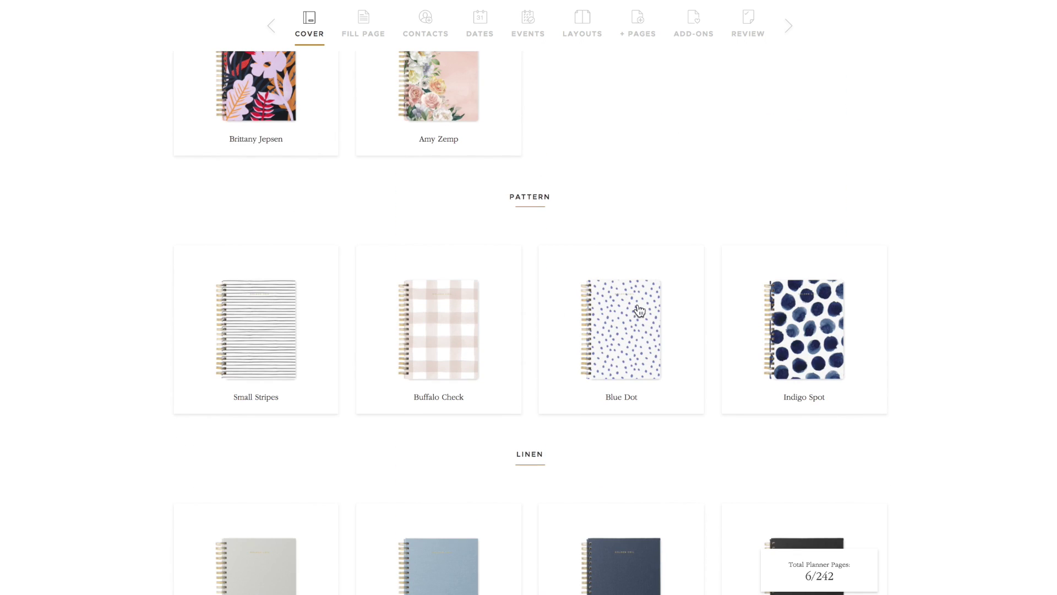
click(641, 318)
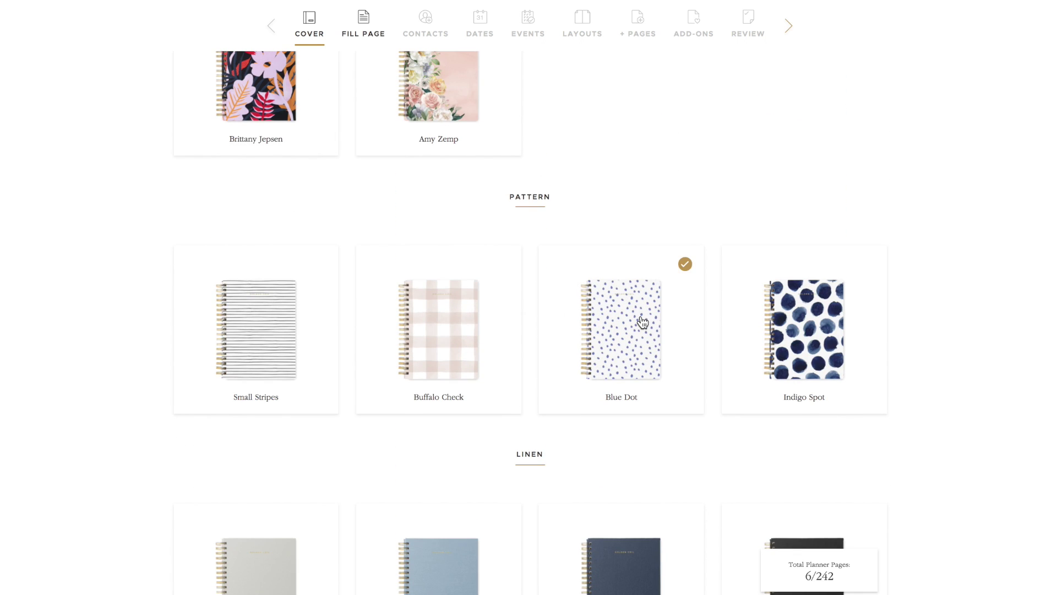
Enter the owner's name, e-mail, phone and the message 'If found, please email me! Thanks!', then save
click(366, 22)
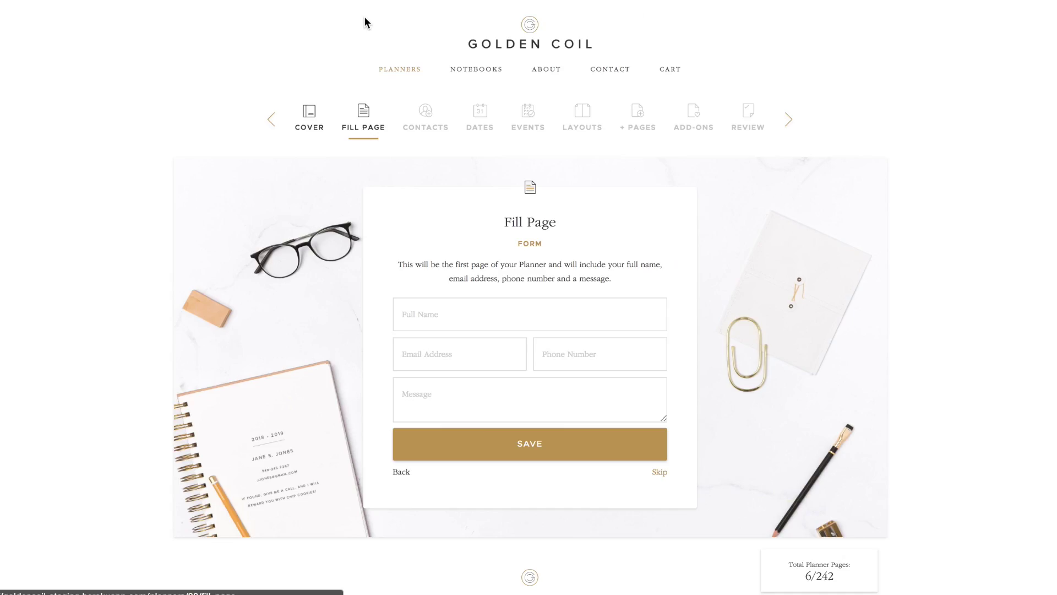
click(437, 312)
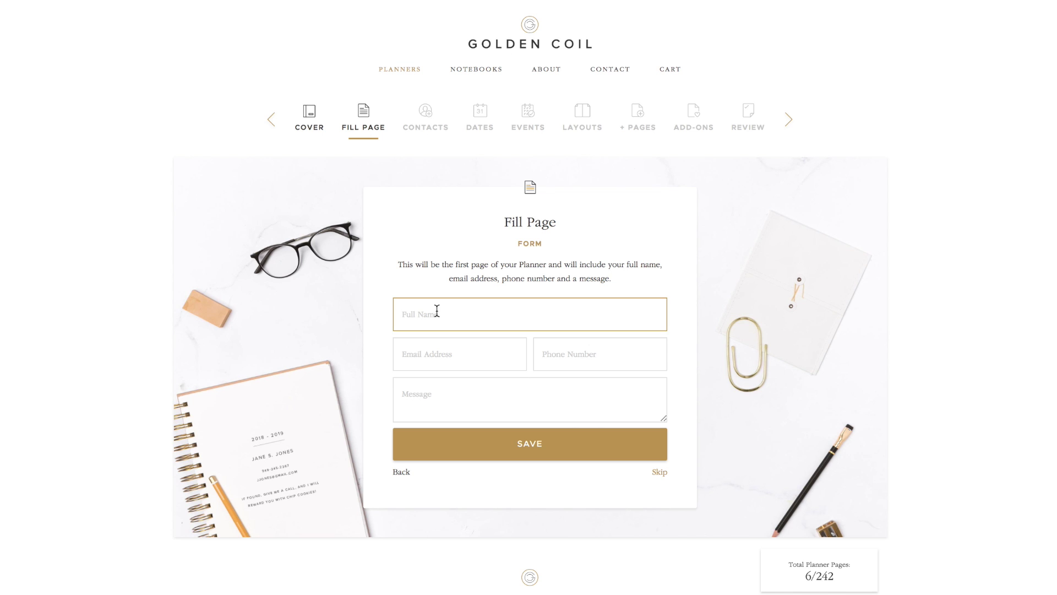
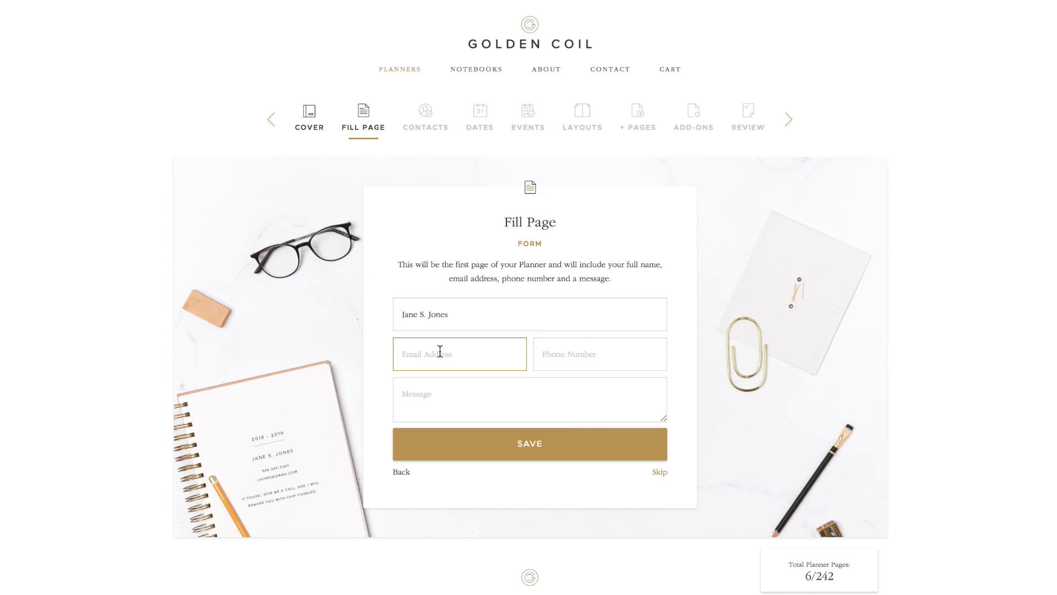
key(Tab)
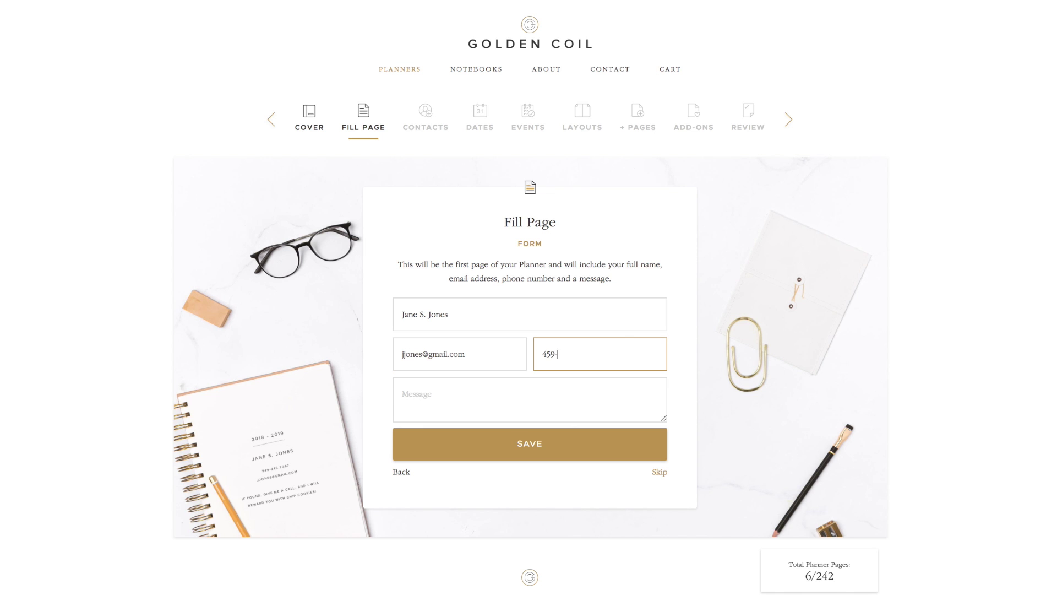
click(430, 394)
text(If found, please email me!)
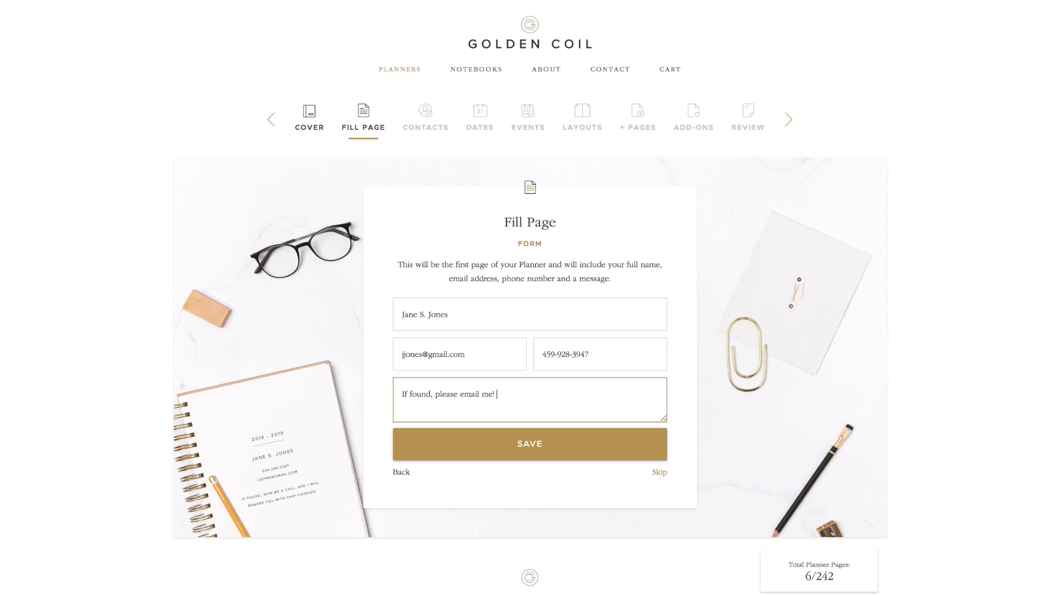
text( Thanks!)
click(531, 452)
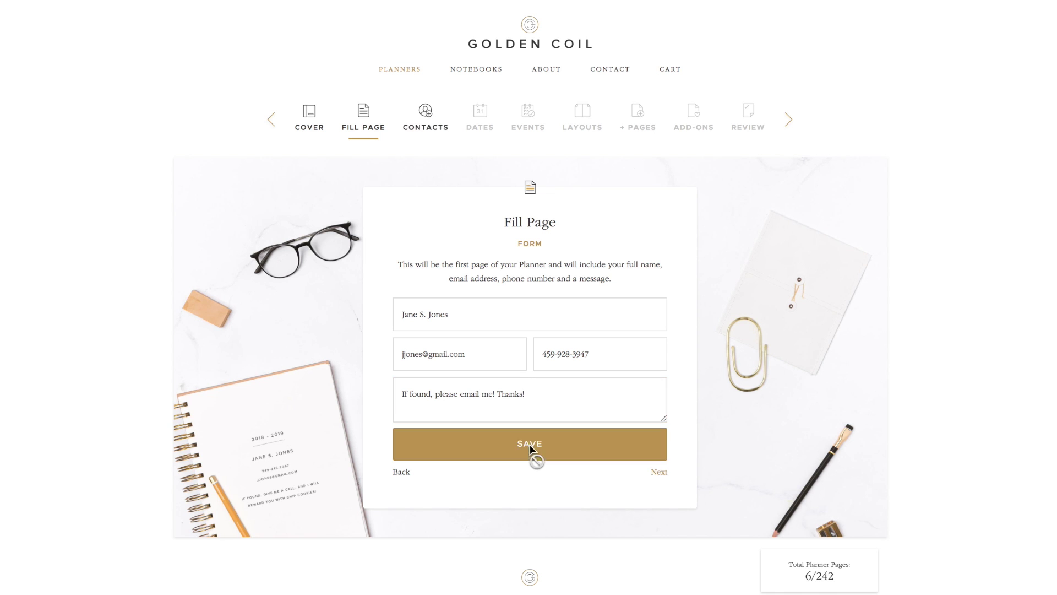
On the Contacts step, enter a new contact's full name and phone number
click(659, 474)
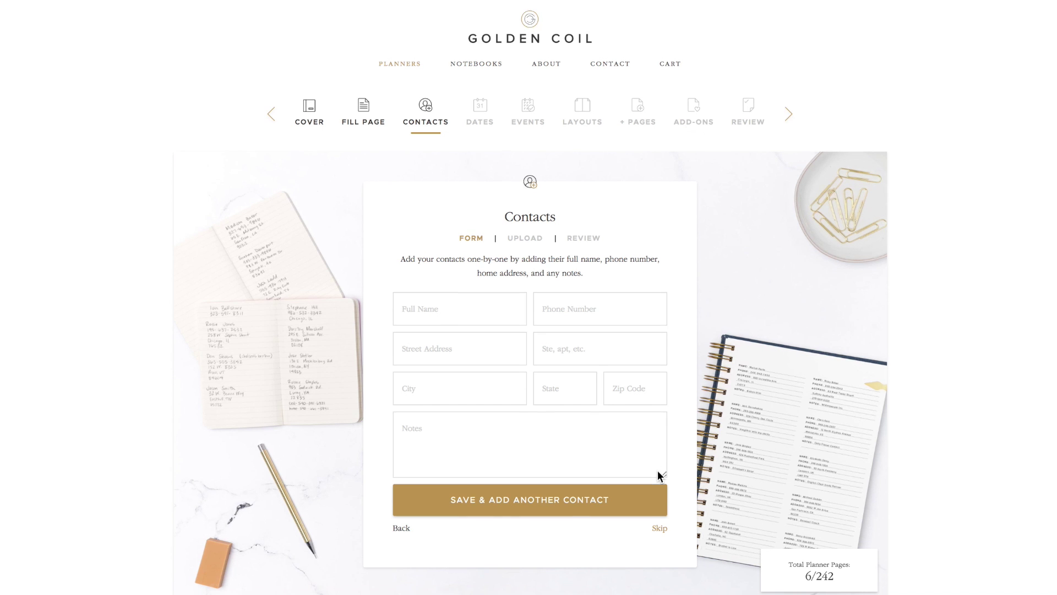
click(463, 273)
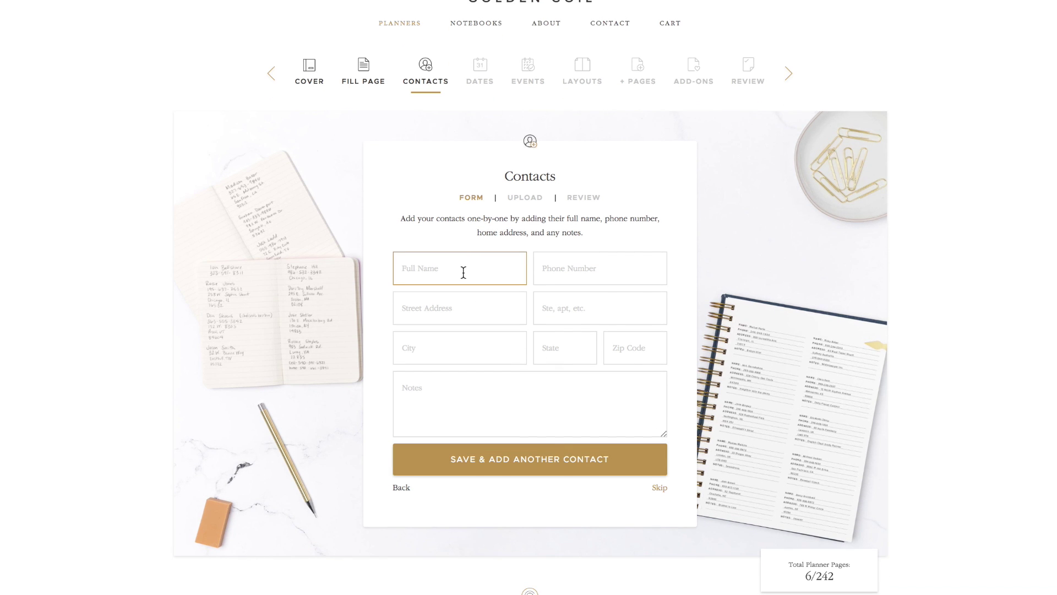
click(609, 269)
Fill in the contact's street, city, state, zip and the note 'Husband', then save and add another
key(Tab)
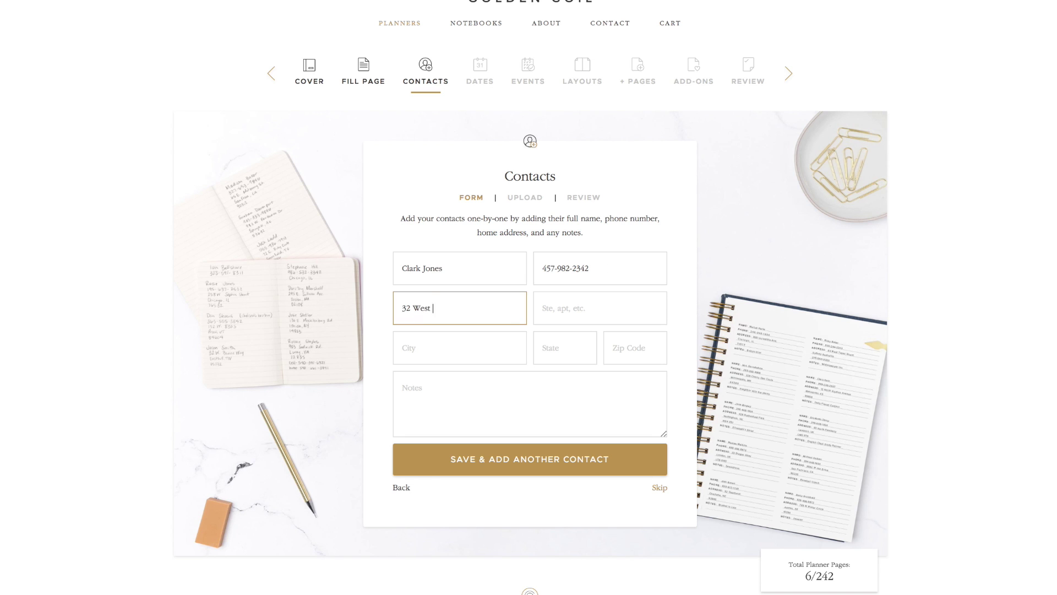
click(464, 345)
text(Hartford)
key(Tab)
text(TX)
key(Tab)
text(89432)
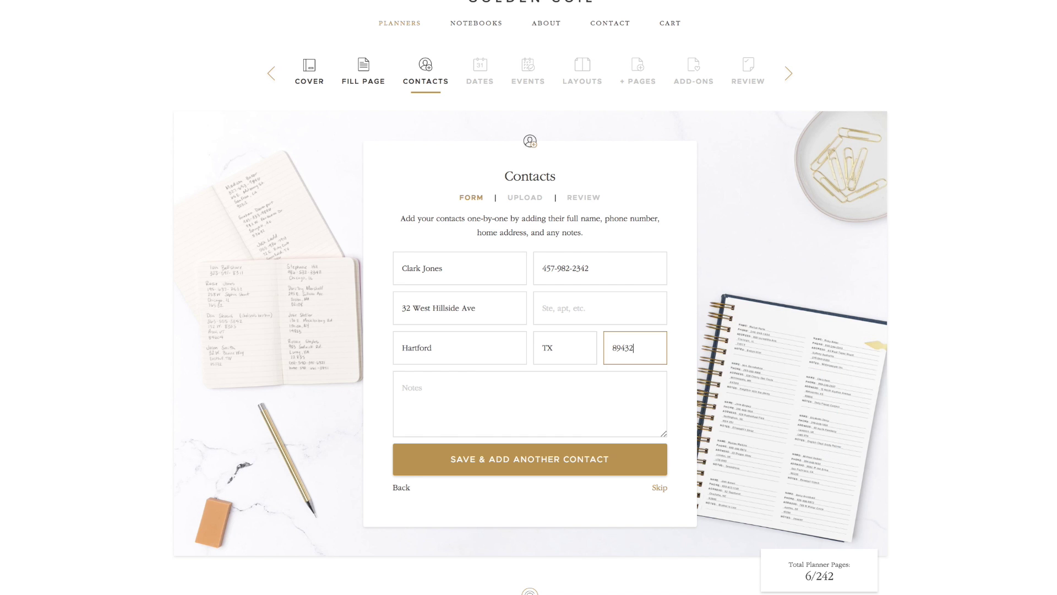
key(Tab)
text(Husband)
click(560, 462)
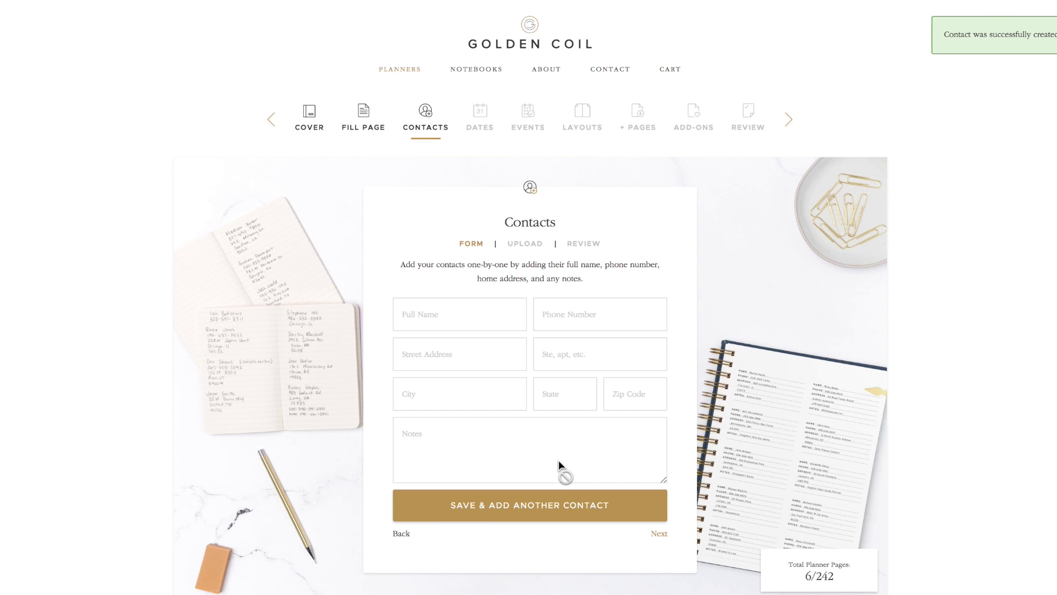
scroll(558, 460, down, 1)
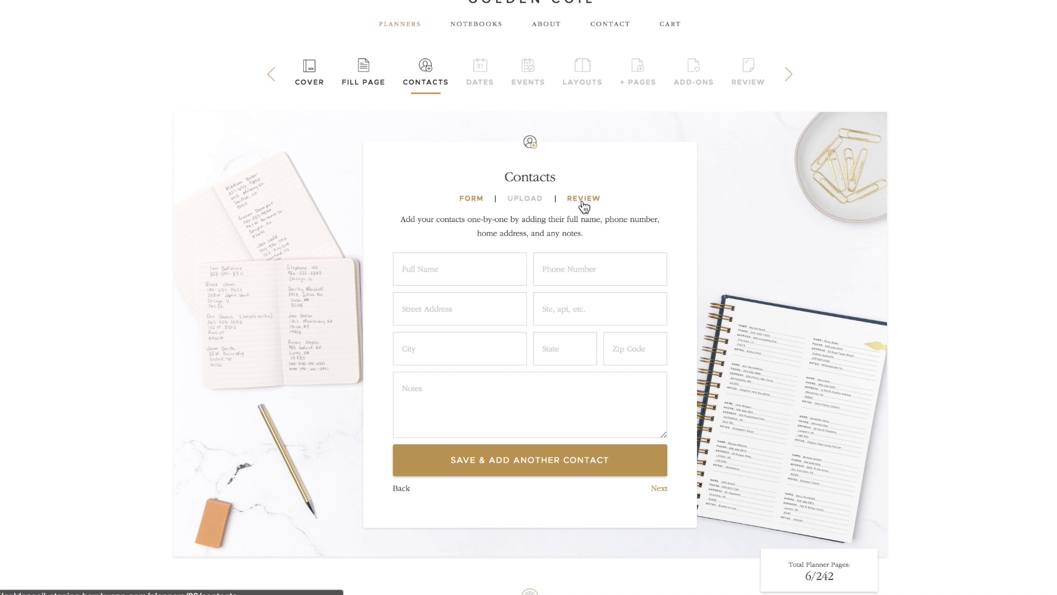
Import contacts from Apple Contacts test.csv and review the resulting five-contact list
click(532, 202)
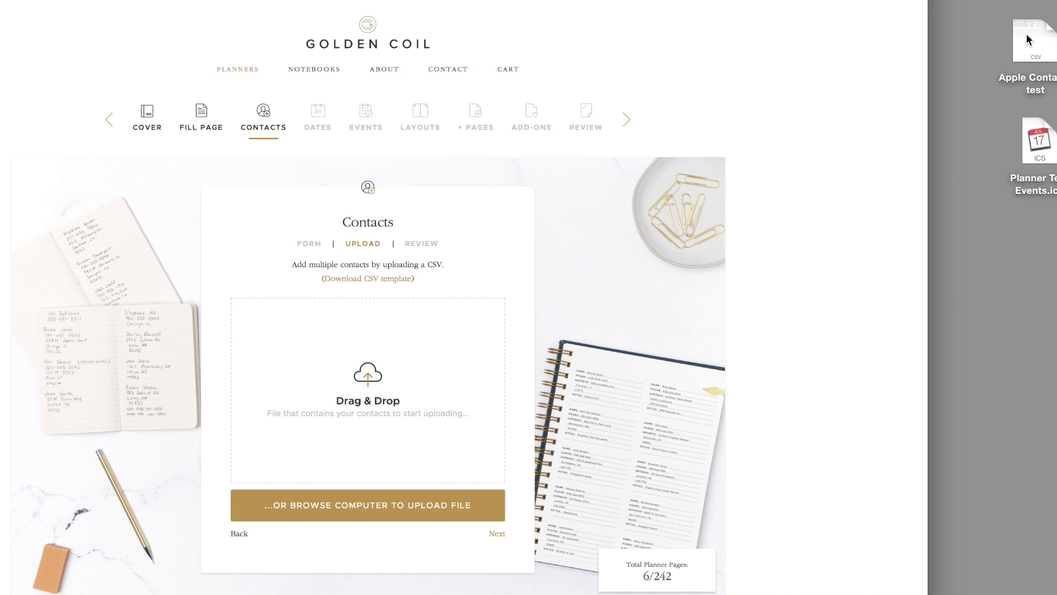
drag(1030, 41, 340, 421)
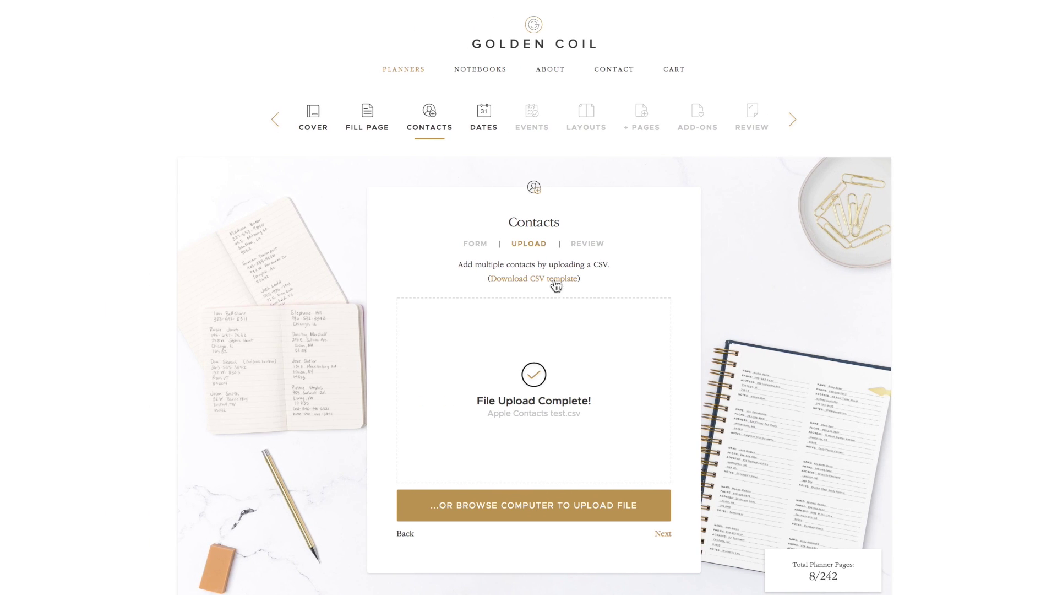
click(581, 250)
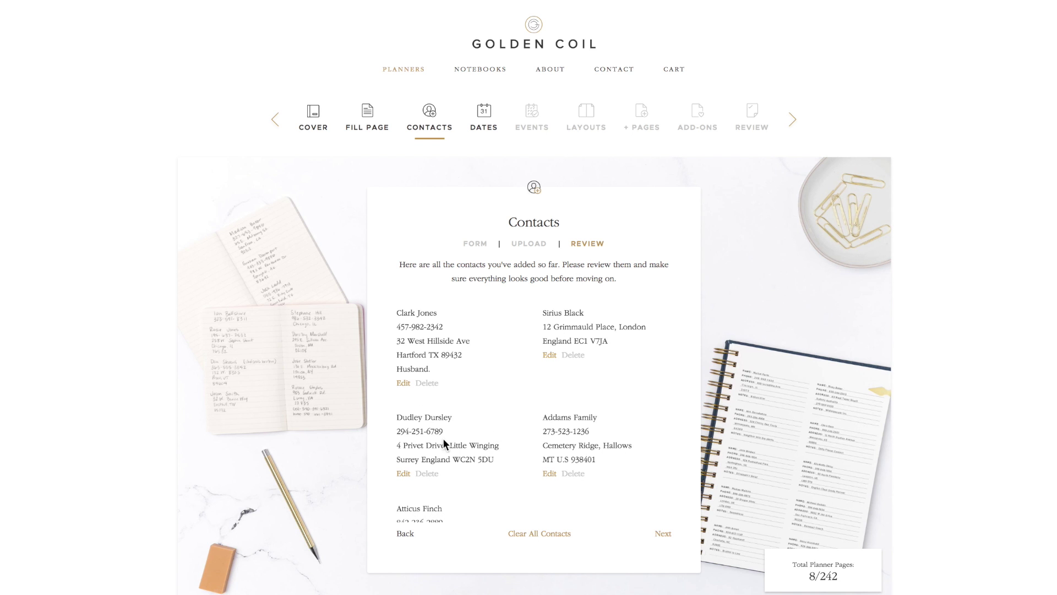
scroll(557, 445, down, 3)
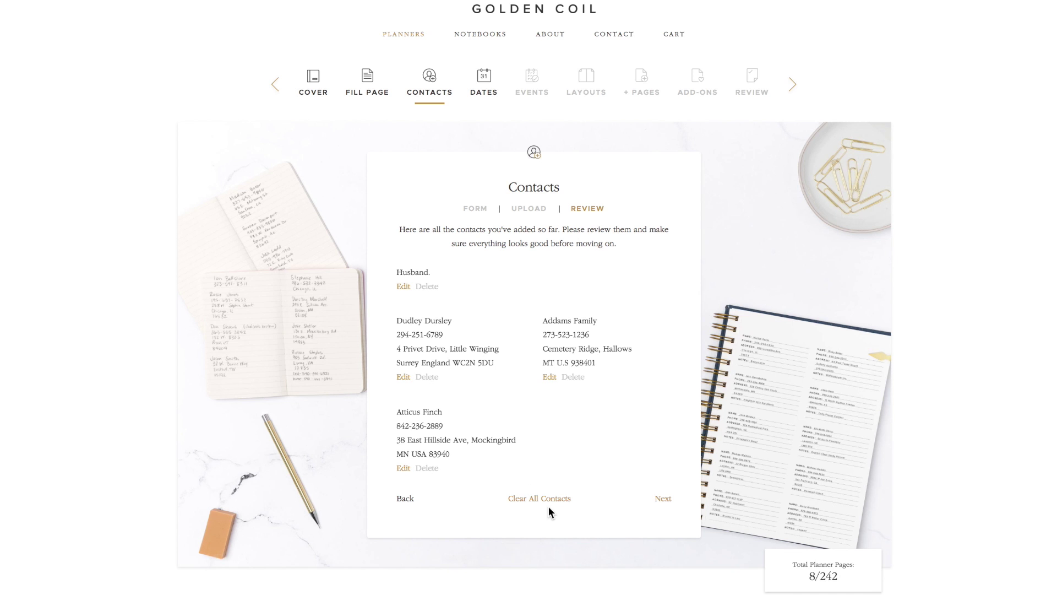
Set the planner start date to January 1, 2018
click(666, 501)
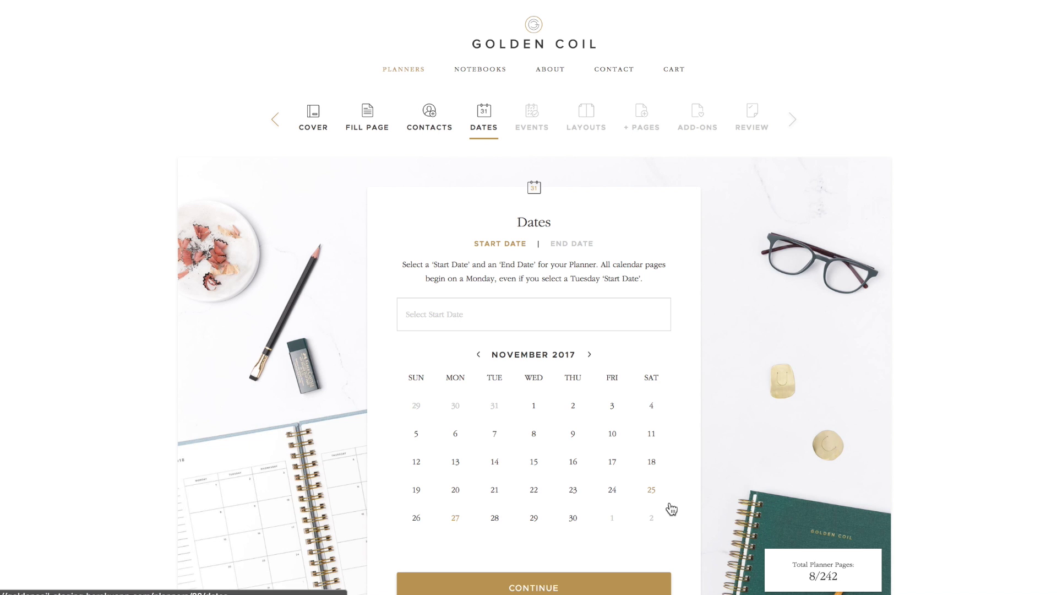
scroll(671, 509, down, 2)
scroll(671, 509, down, 2)
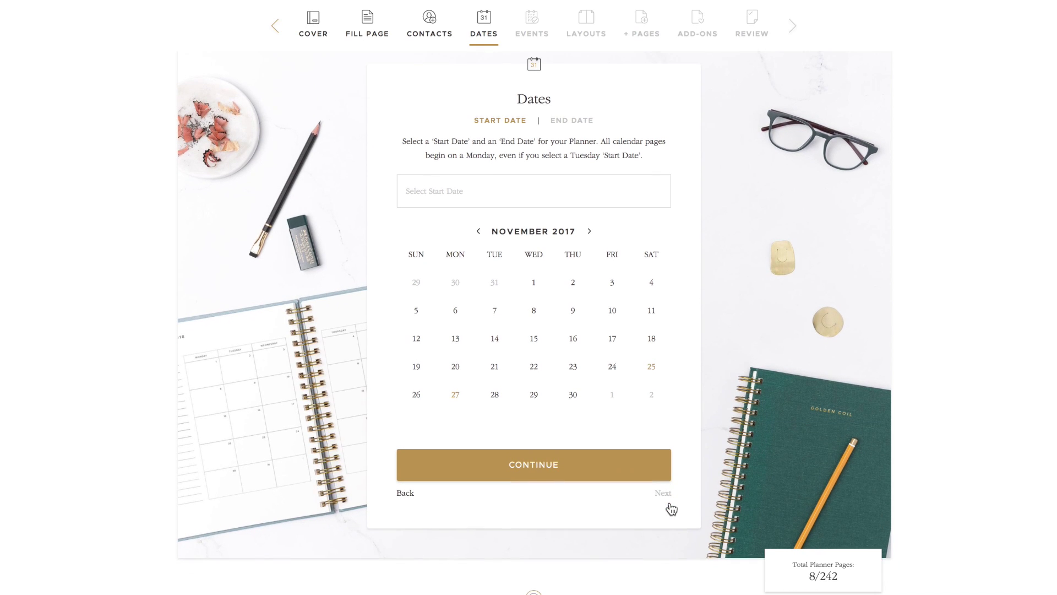
click(590, 231)
click(590, 232)
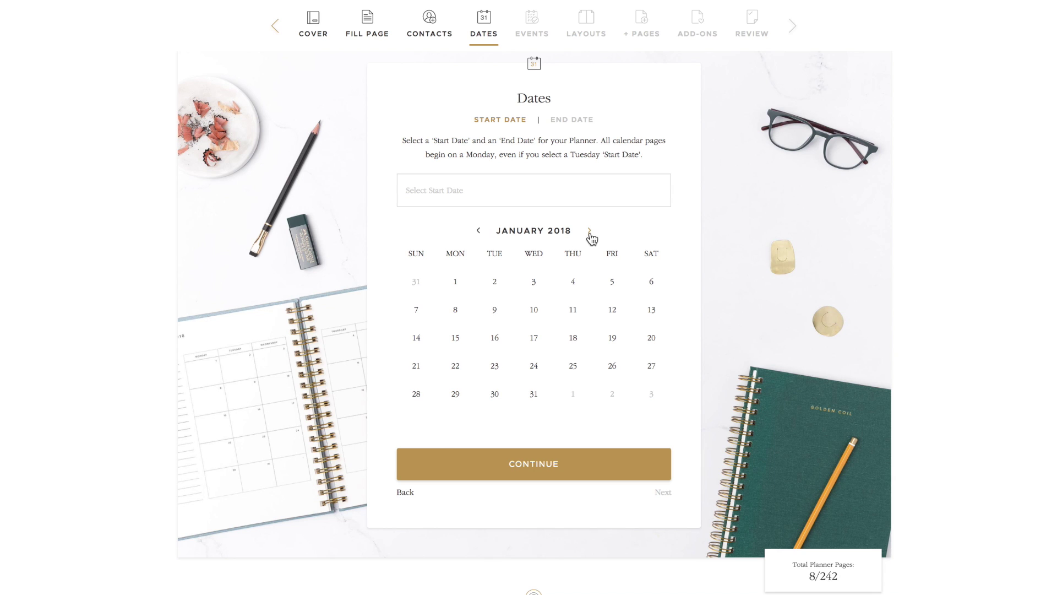
click(455, 283)
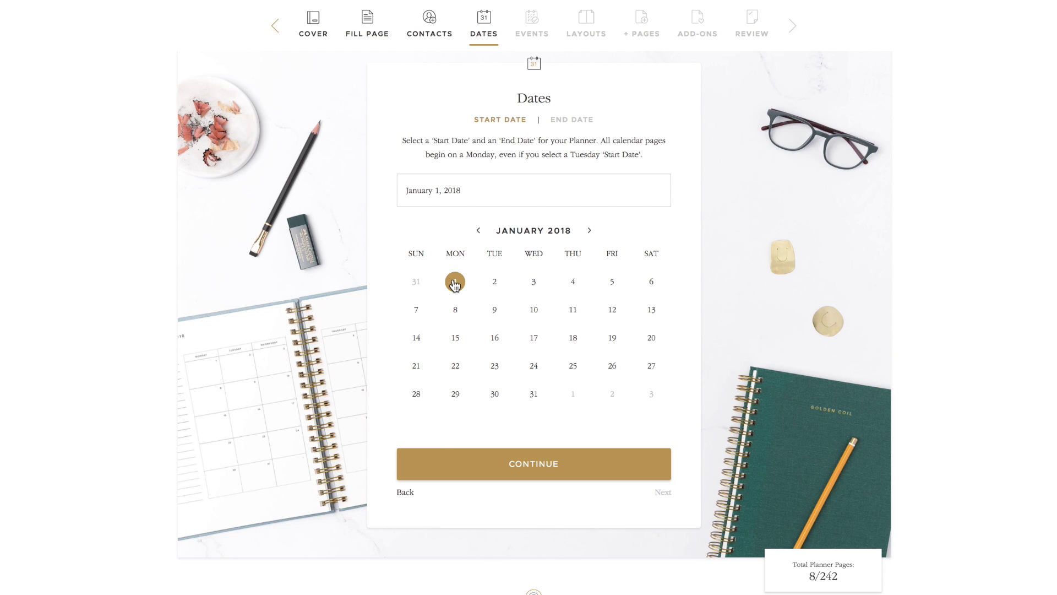
click(533, 465)
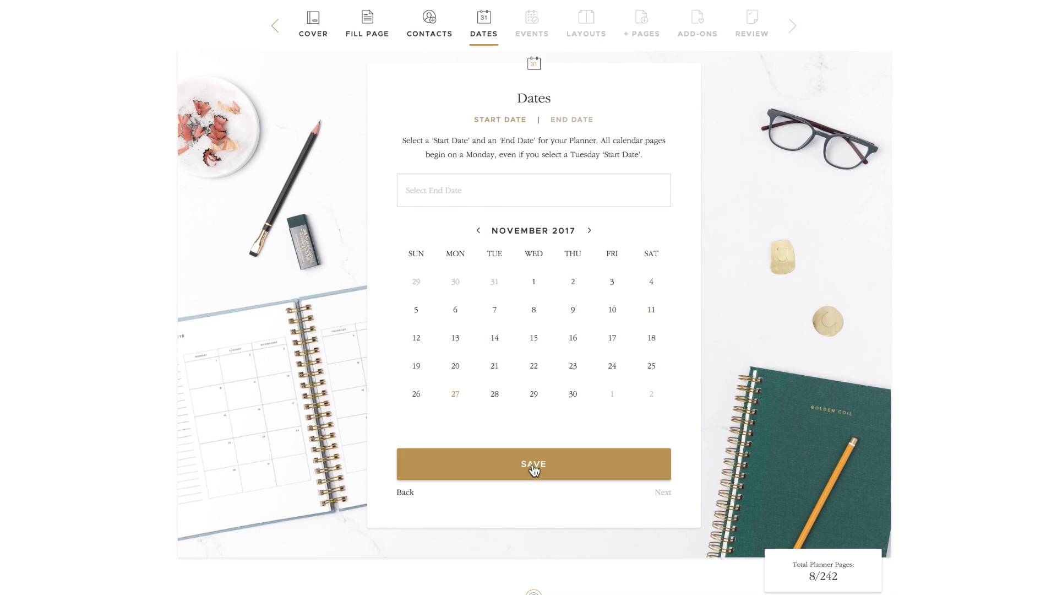
Set the end date to August 31, 2018 and save the dates
click(589, 230)
click(589, 230)
click(589, 230)
click(589, 230)
click(589, 230)
click(589, 230)
click(589, 230)
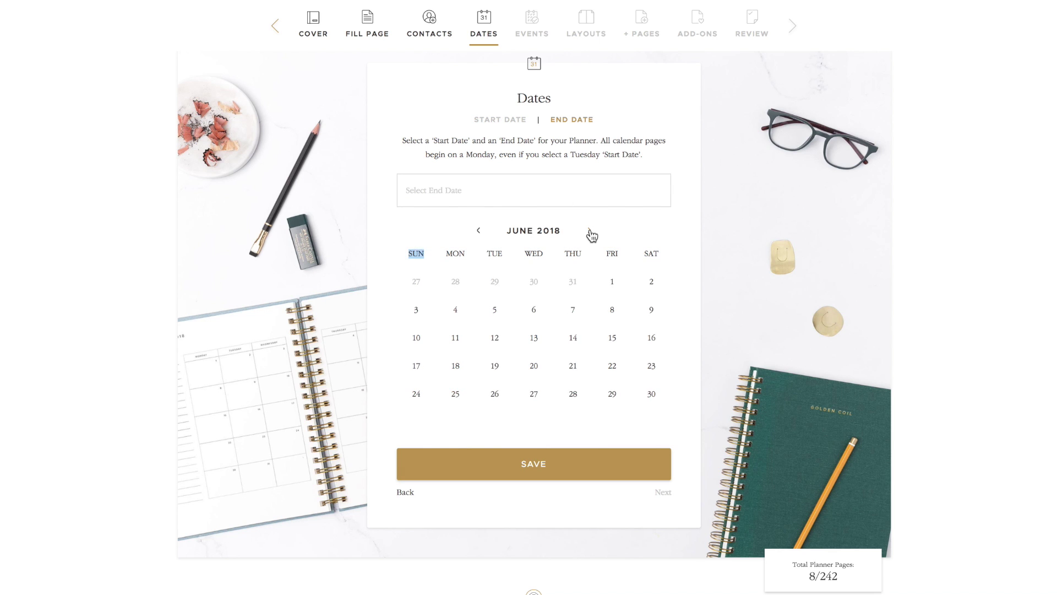
click(589, 230)
click(589, 230)
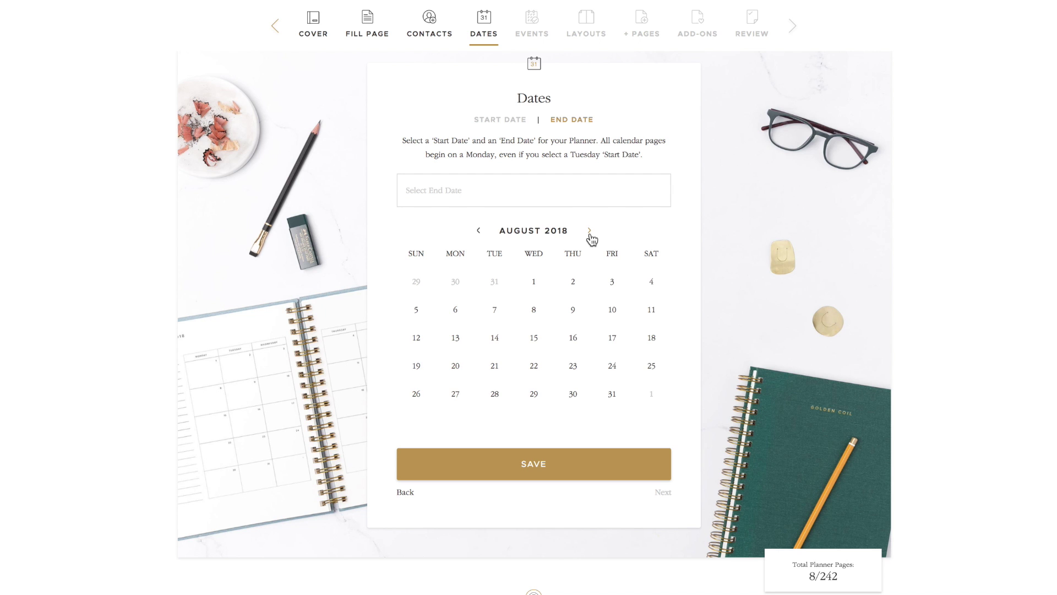
click(612, 394)
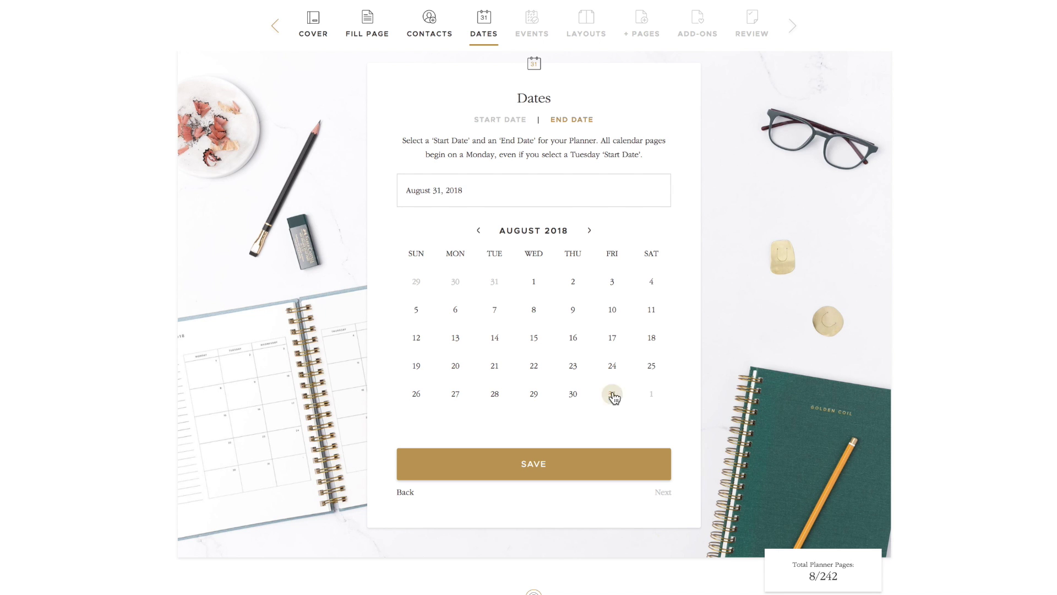
click(626, 461)
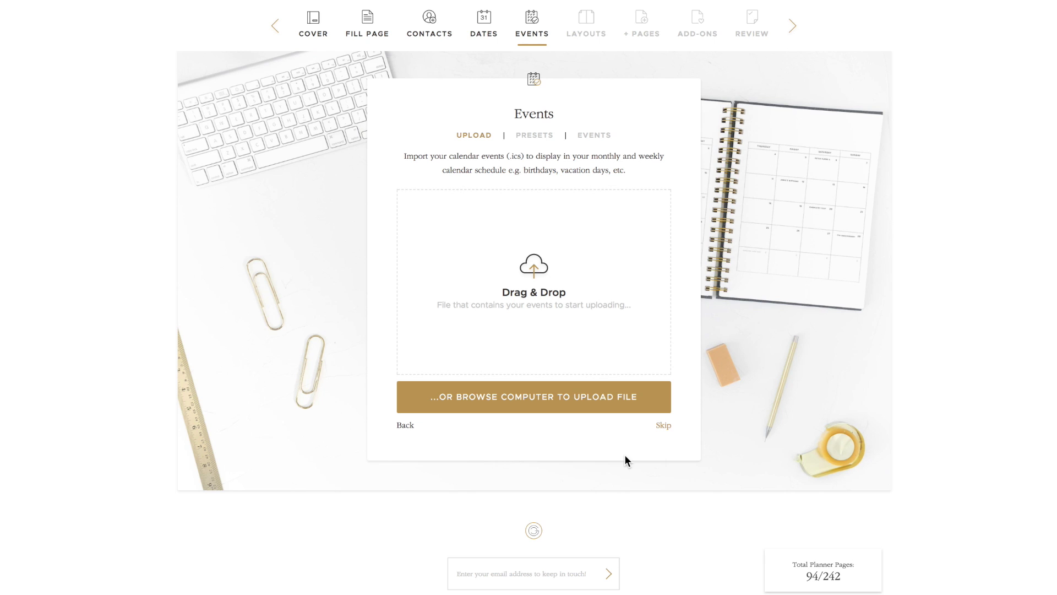
Import Planner Test Events.ics and review the imported events for February through May 2018
mouse_move(834, 578)
scroll(647, 275, up, 1)
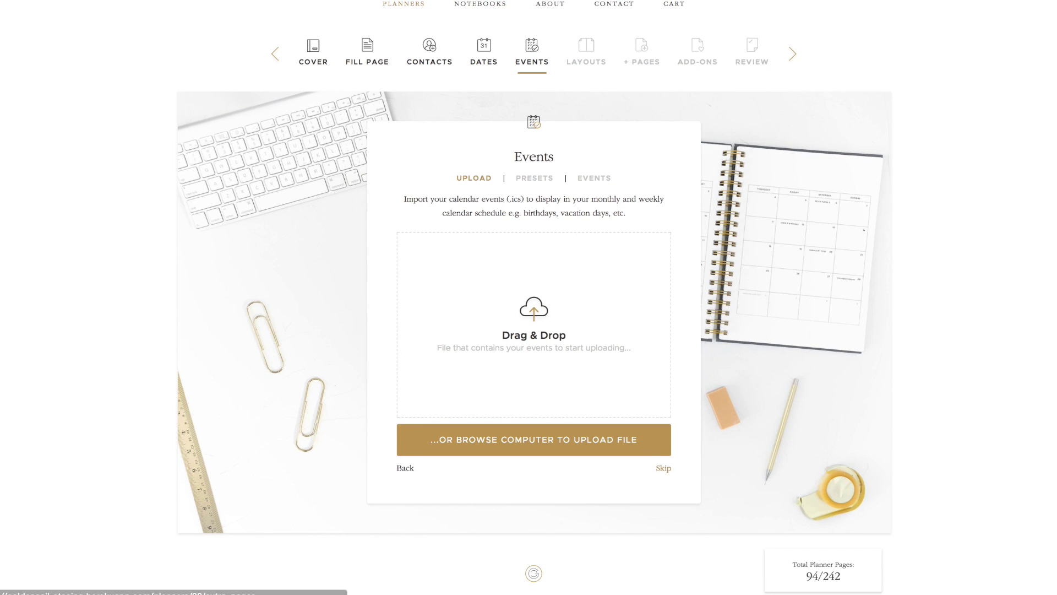
drag(1038, 157, 440, 283)
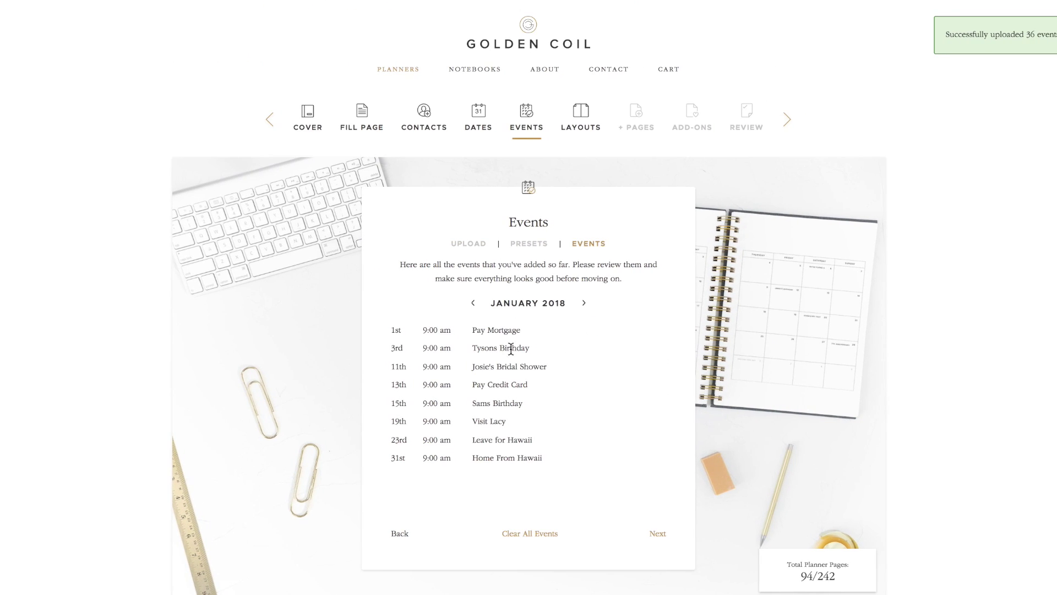
click(584, 299)
click(584, 299)
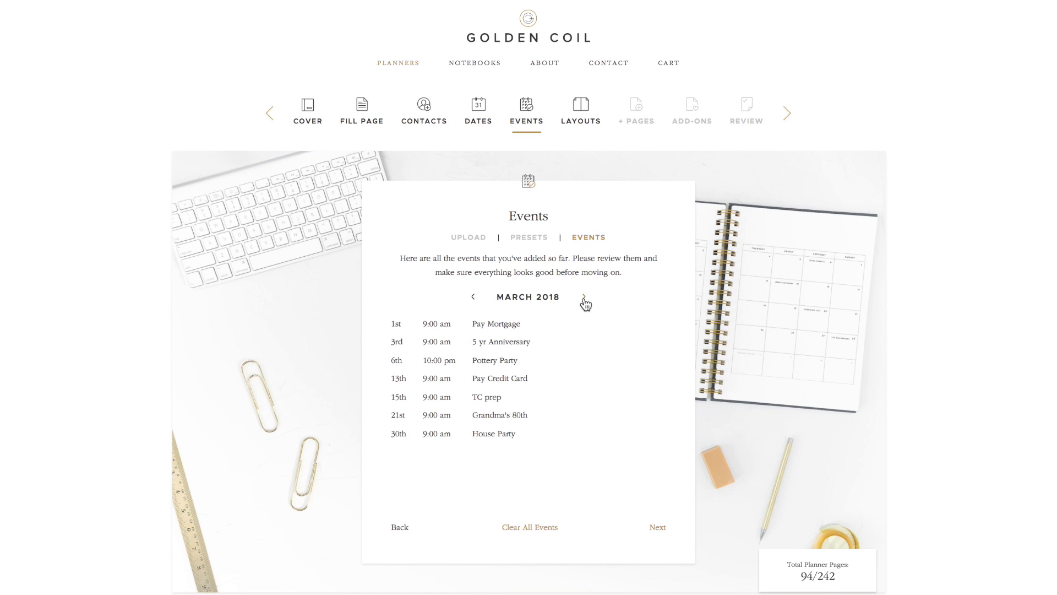
click(585, 299)
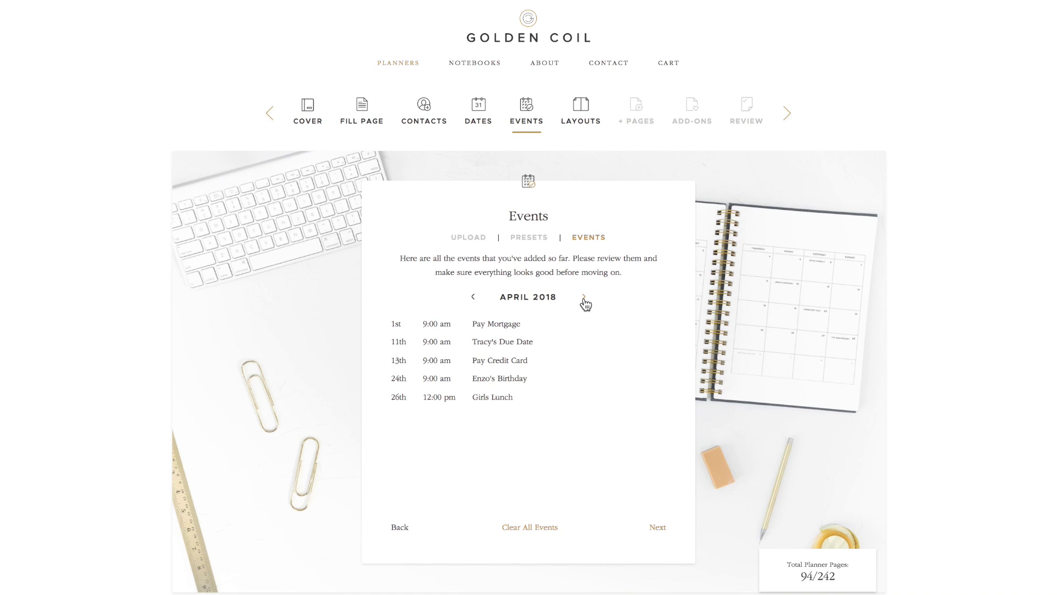
click(585, 301)
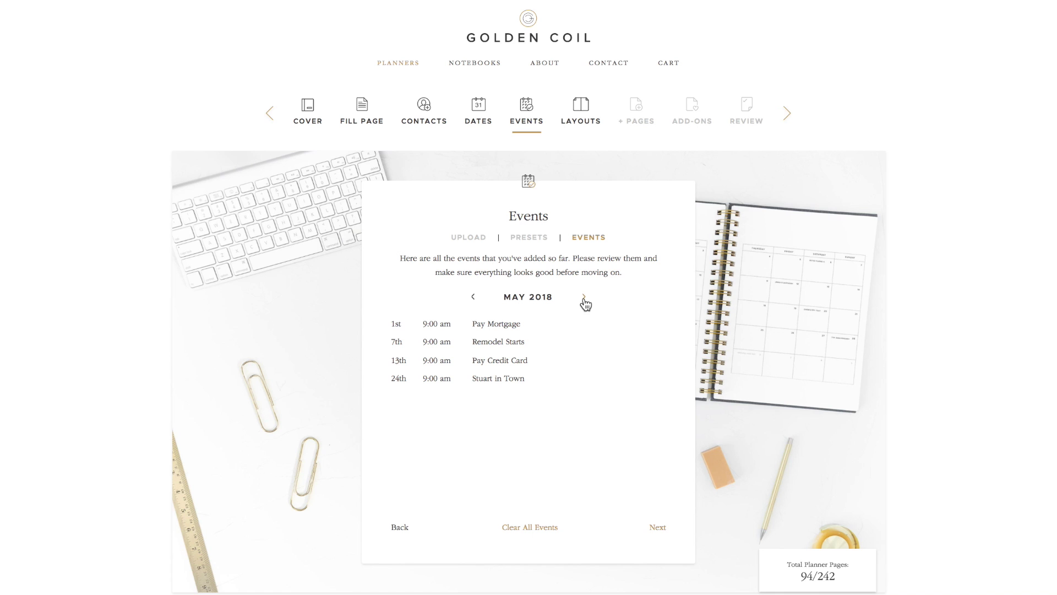
Add the USA Holidays preset, bringing in 19 holiday events
click(529, 243)
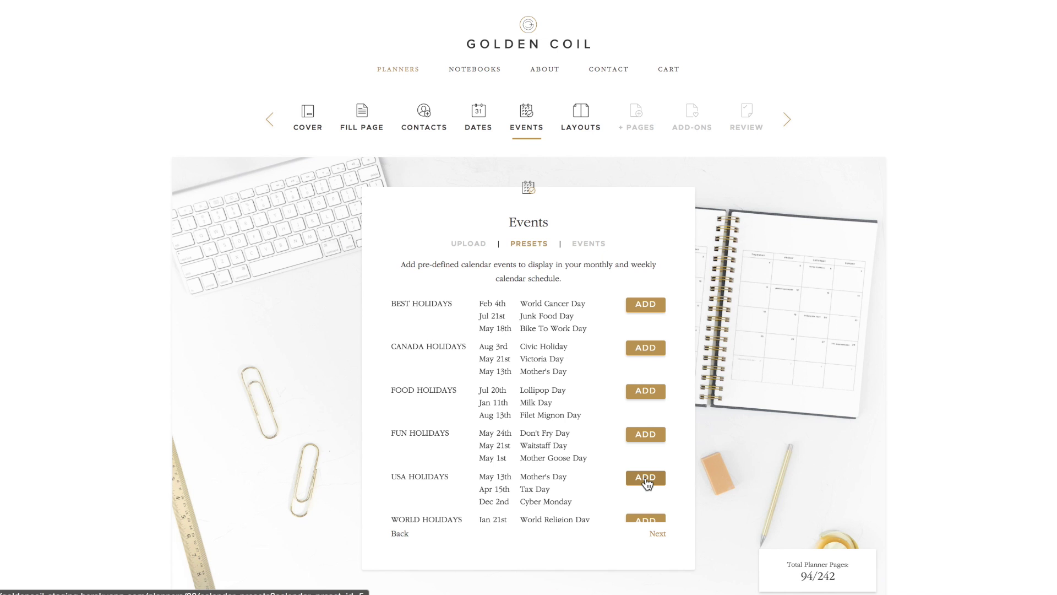
scroll(646, 483, down, 3)
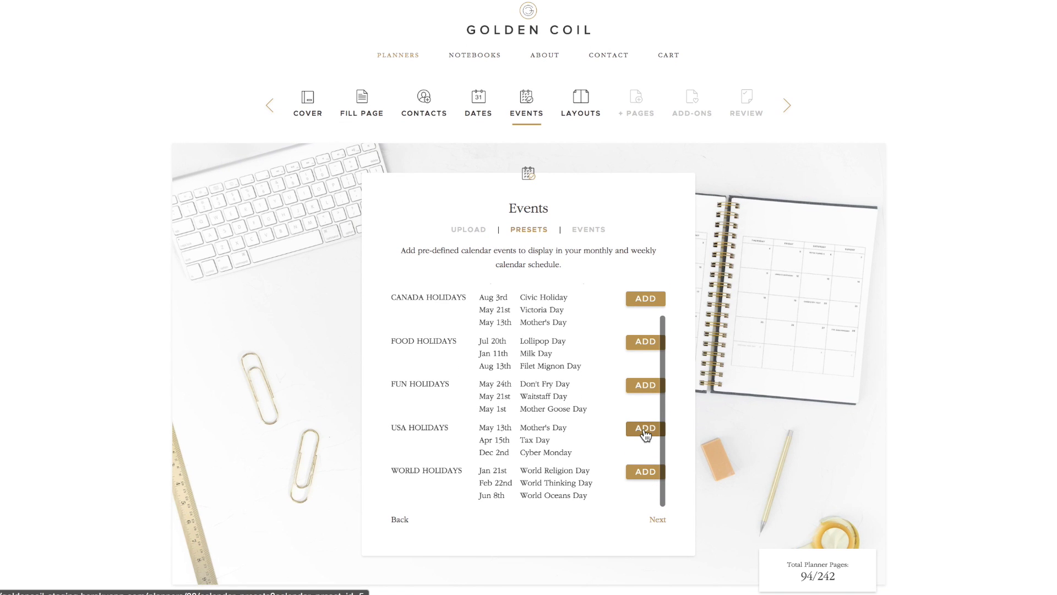
click(645, 429)
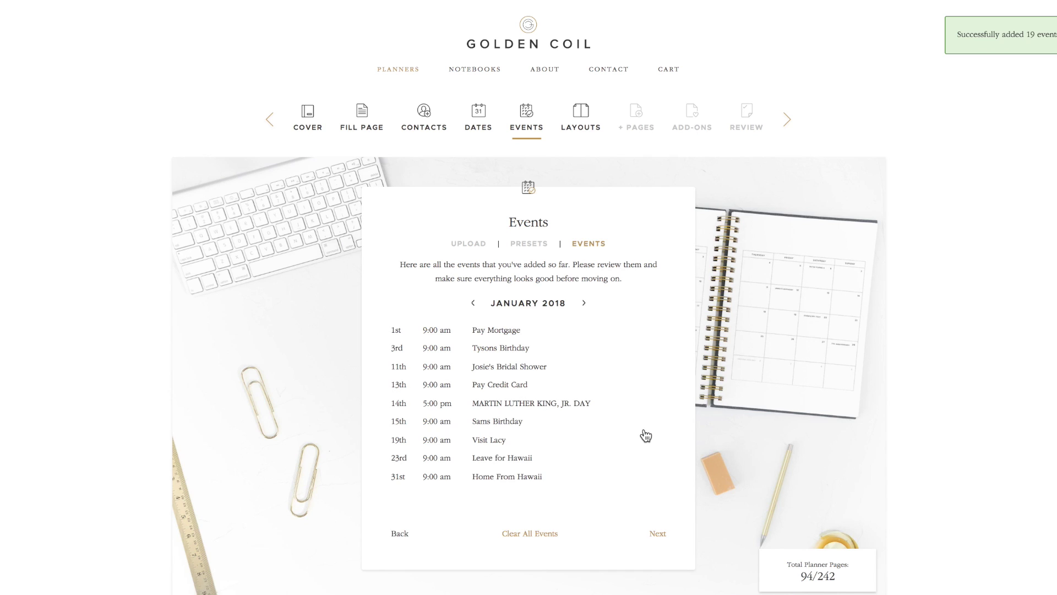
Try the Weekly - Single Page layouts and settle on Horizontal Half 1
click(658, 535)
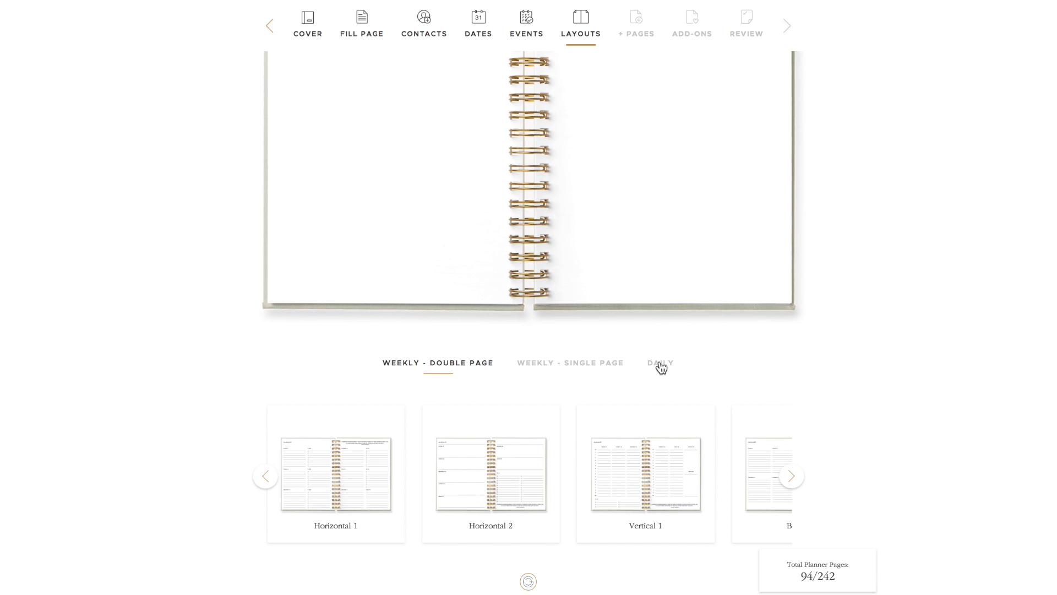
click(592, 369)
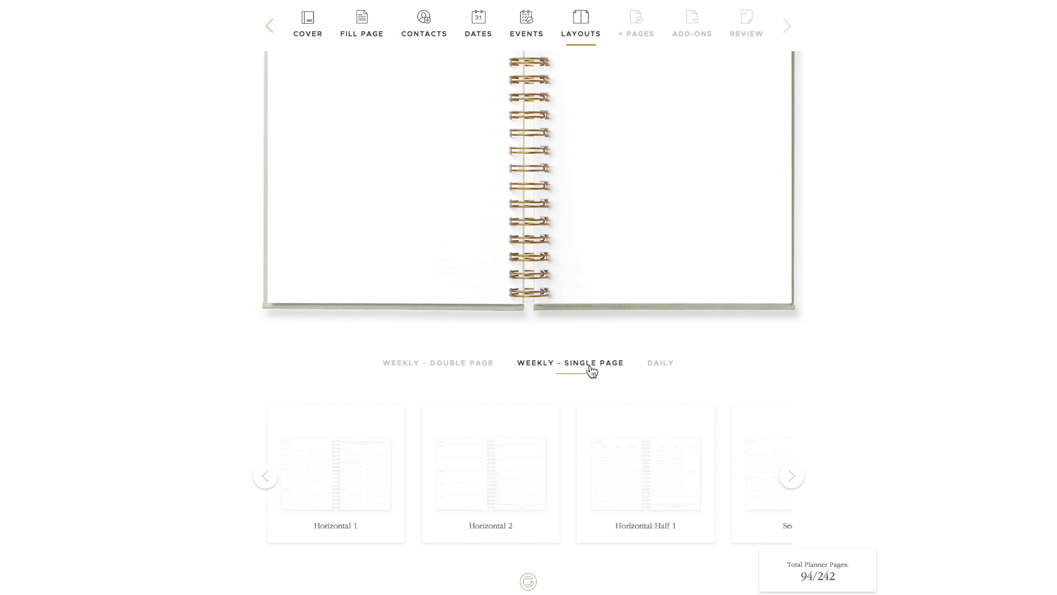
click(347, 476)
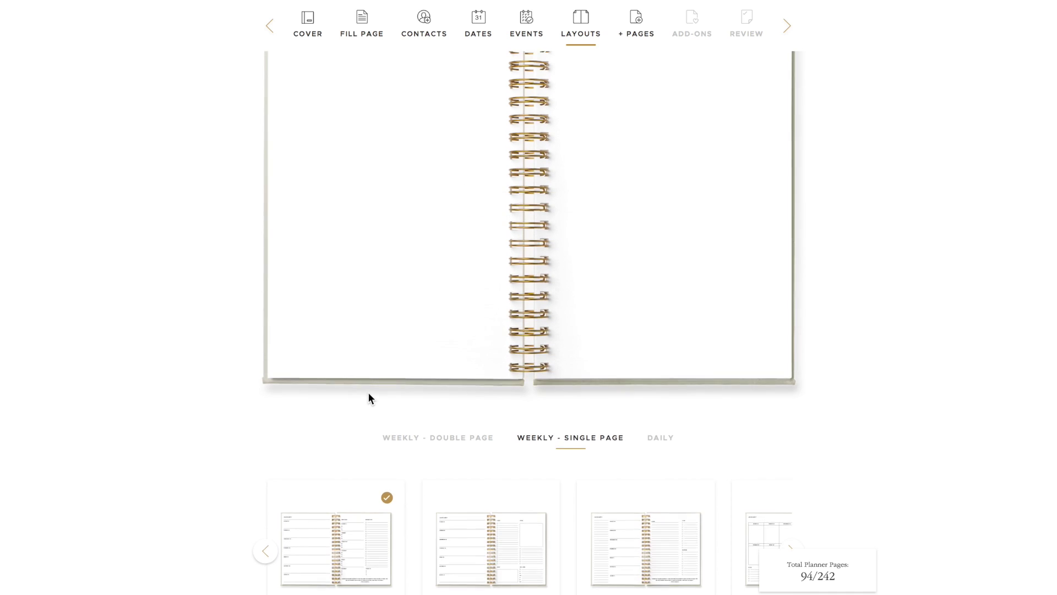
click(478, 576)
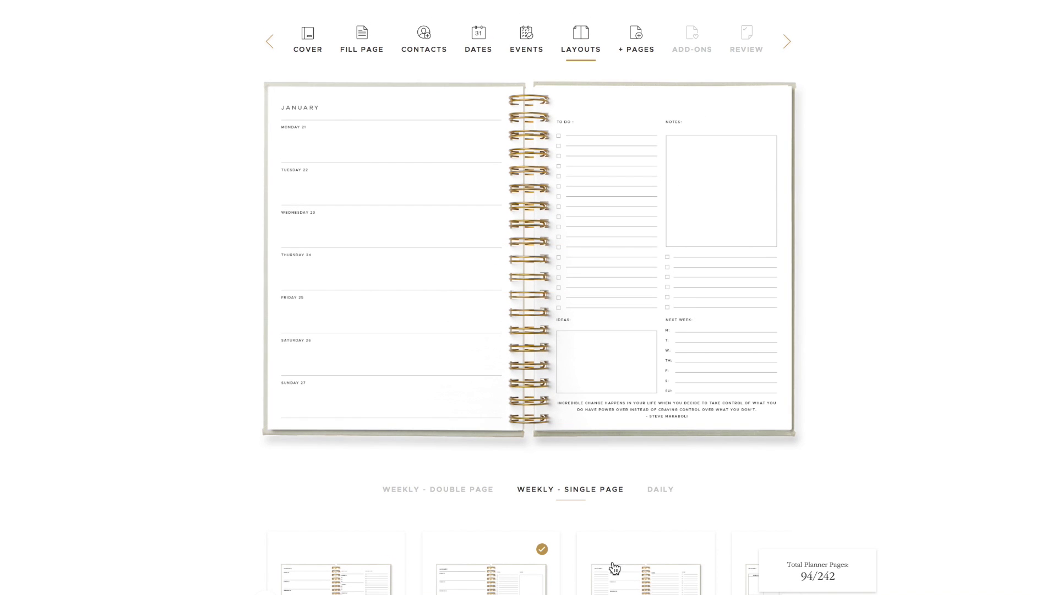
click(626, 577)
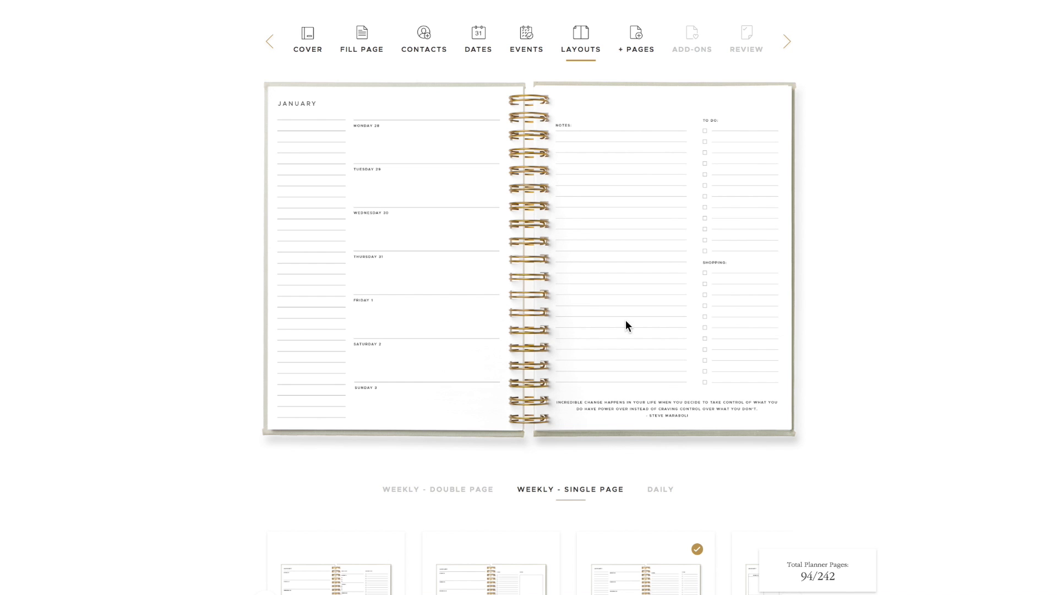
Add a Year At A Glance page placed at the Start Of Planner, then show Lifestyle pages
click(635, 41)
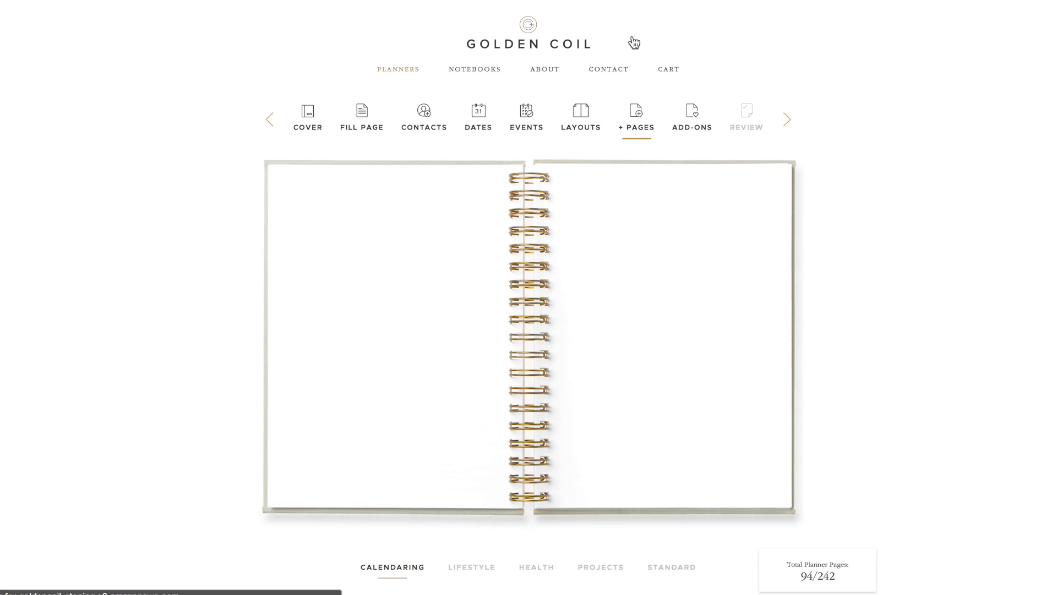
scroll(685, 239, down, 3)
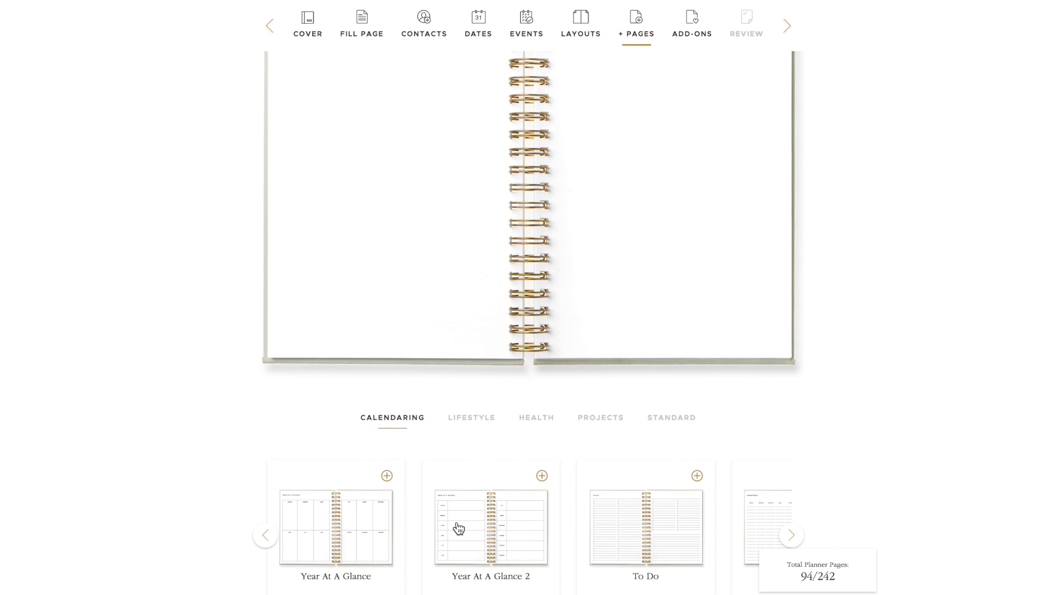
click(388, 476)
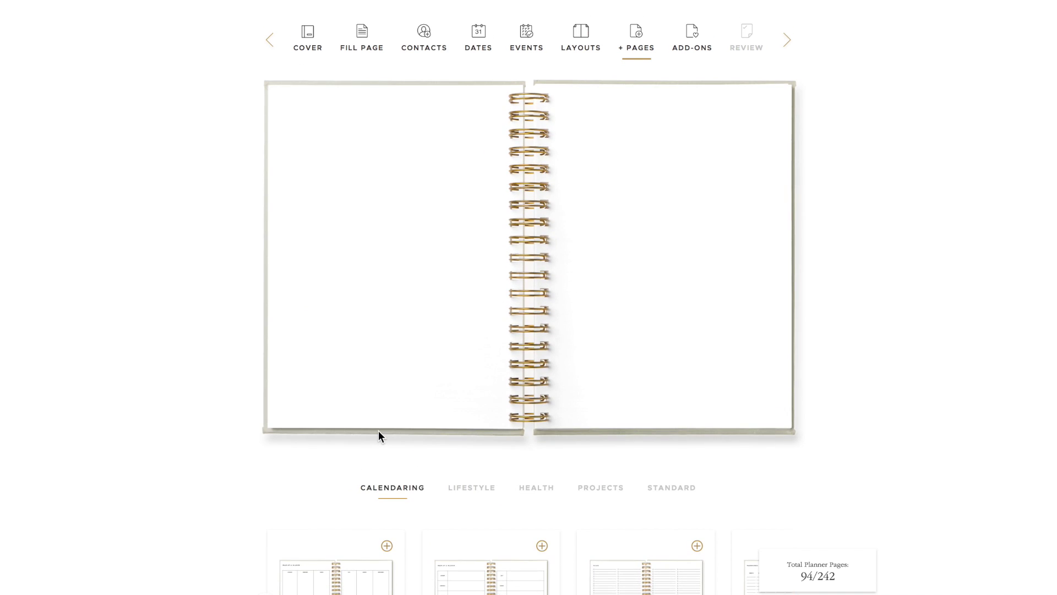
scroll(378, 430, down, 2)
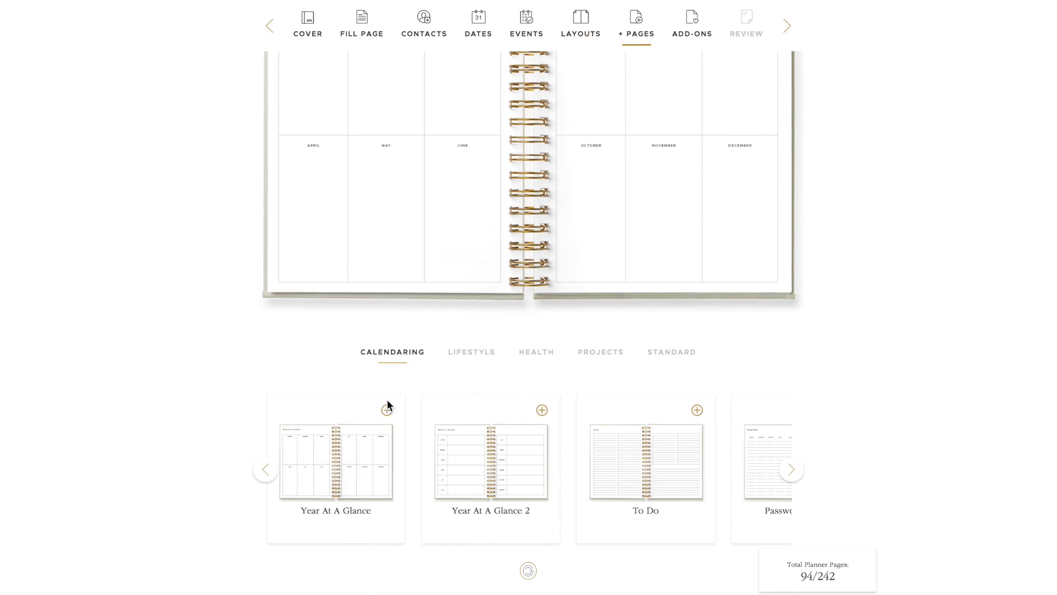
click(387, 410)
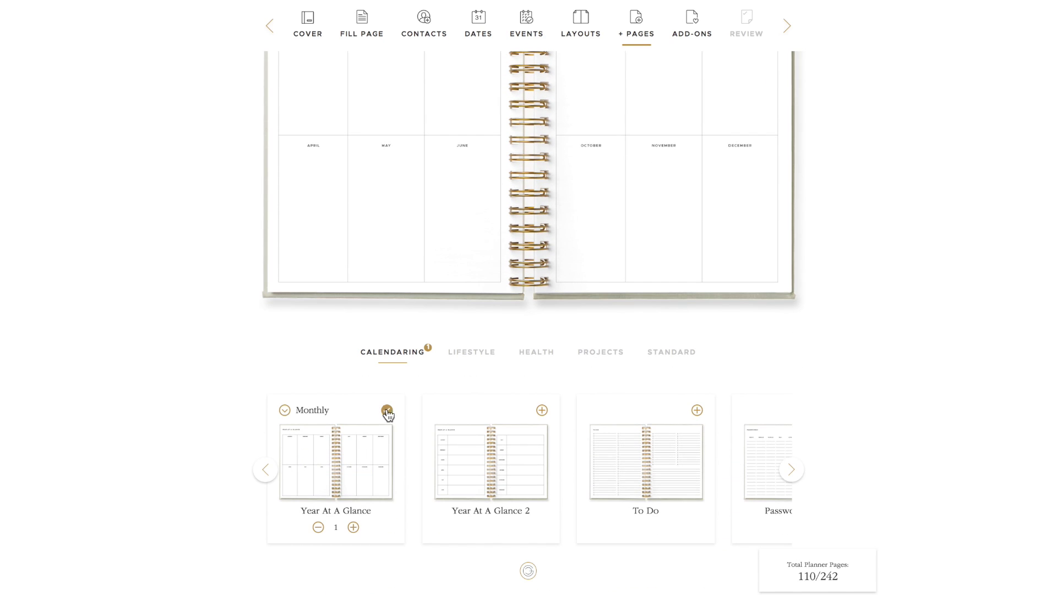
click(314, 411)
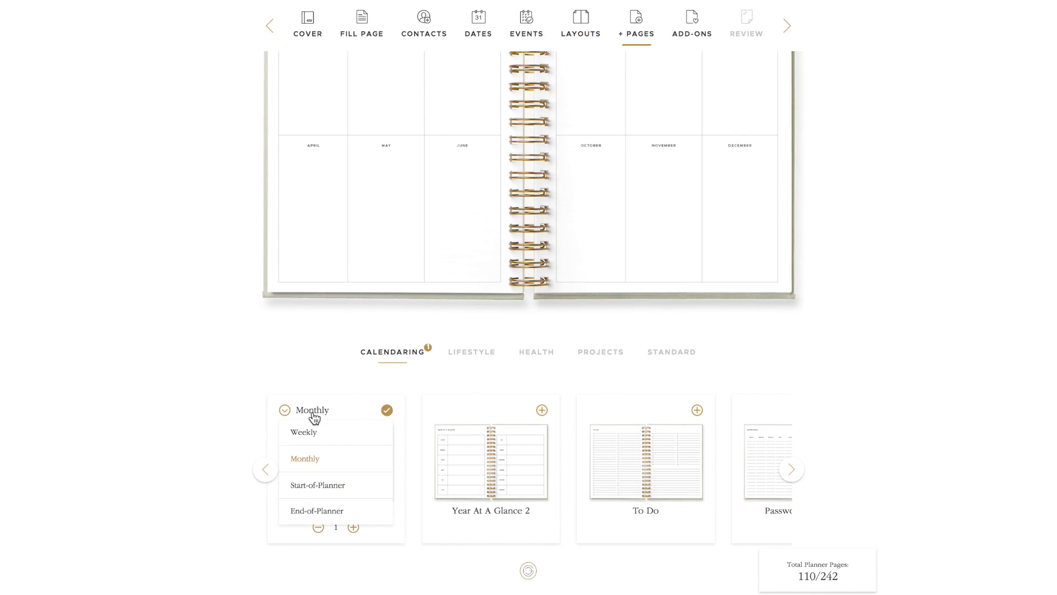
click(333, 486)
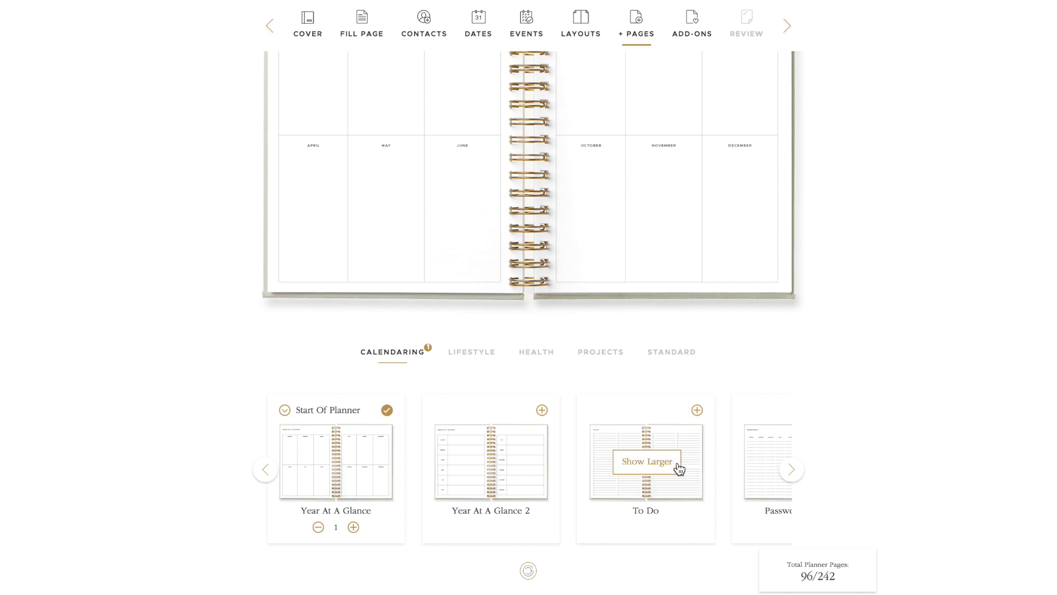
click(482, 357)
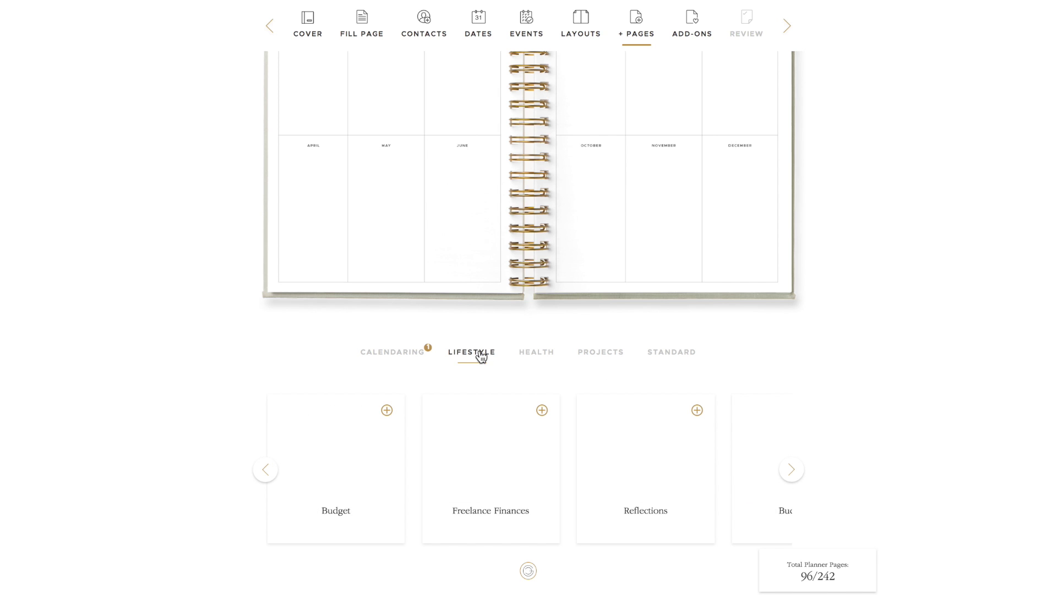
Add monthly Freelance Finances pages and 10 End-of-Planner Lined pages, reaching 132 pages
click(542, 410)
click(461, 459)
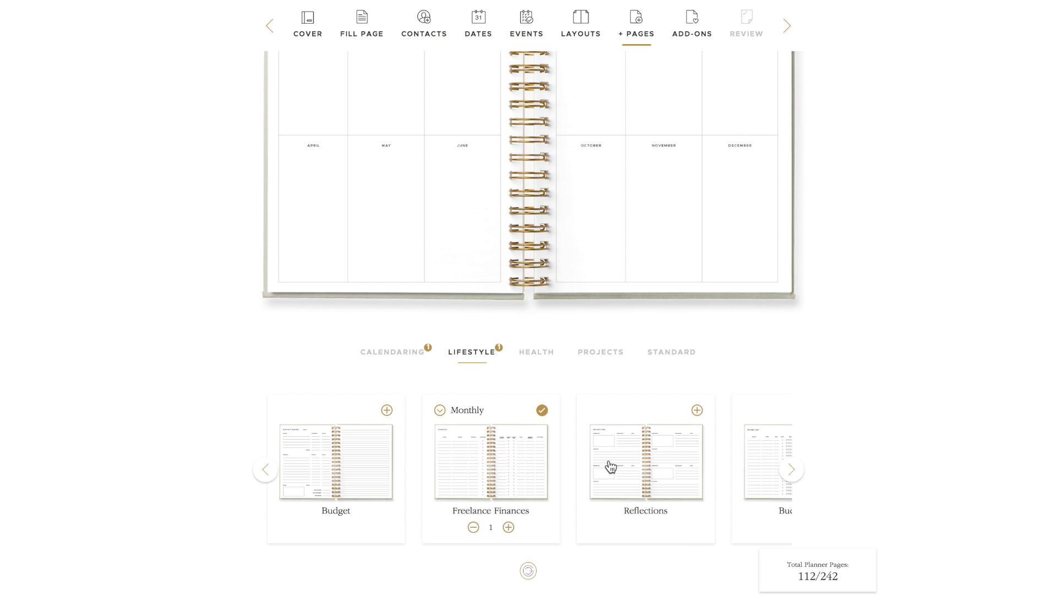
click(666, 353)
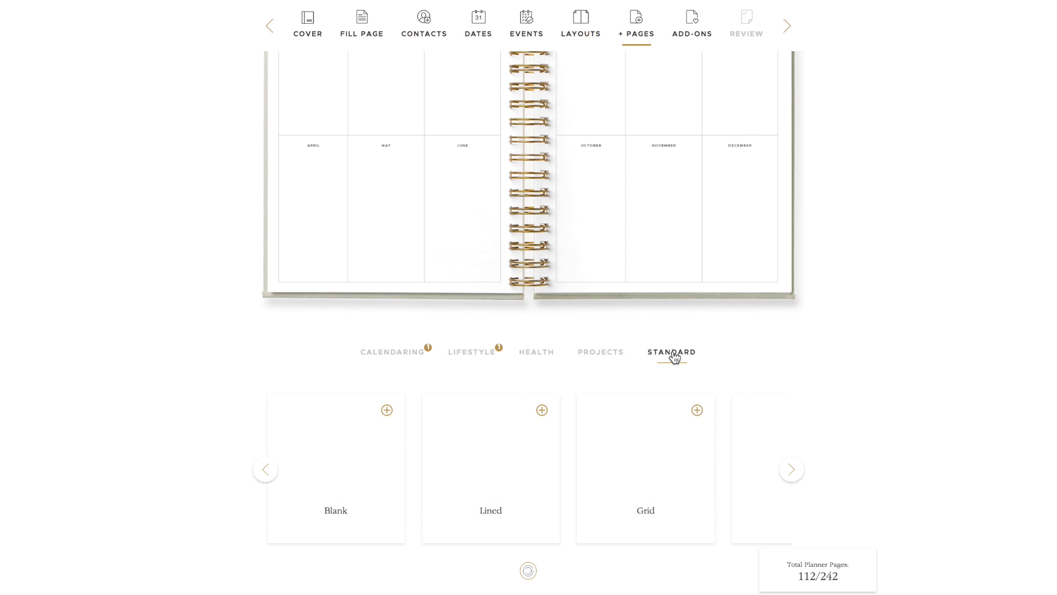
click(541, 411)
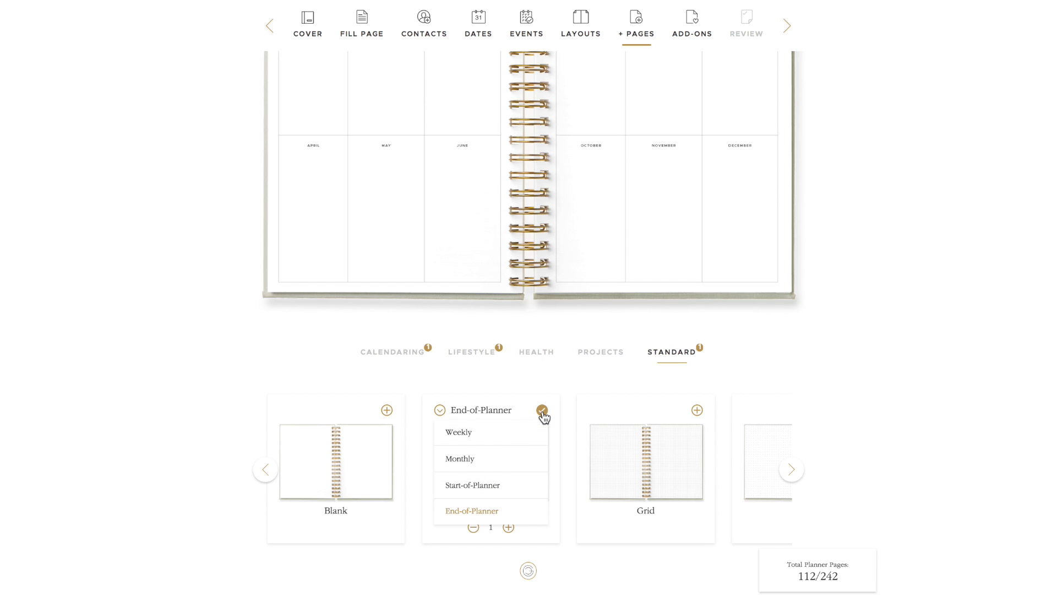
click(469, 511)
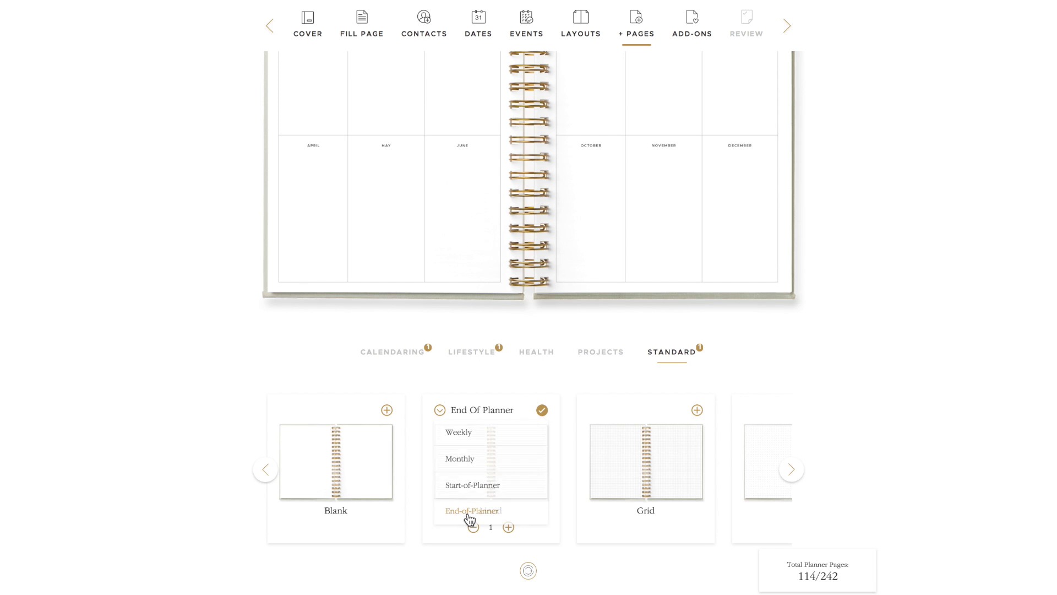
double_click(508, 527)
double_click(508, 527)
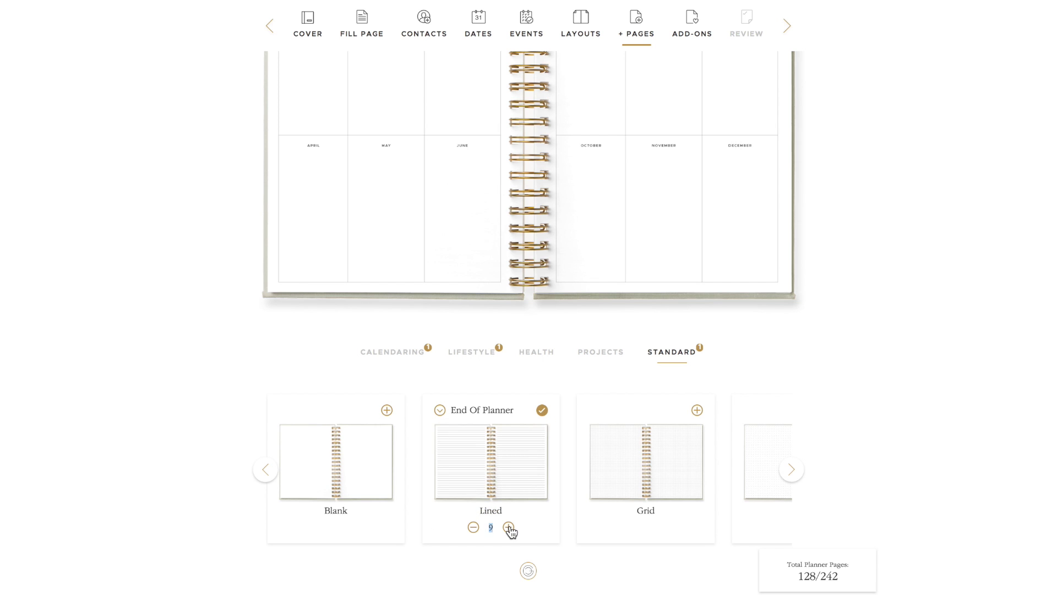
click(508, 527)
scroll(569, 381, up, 3)
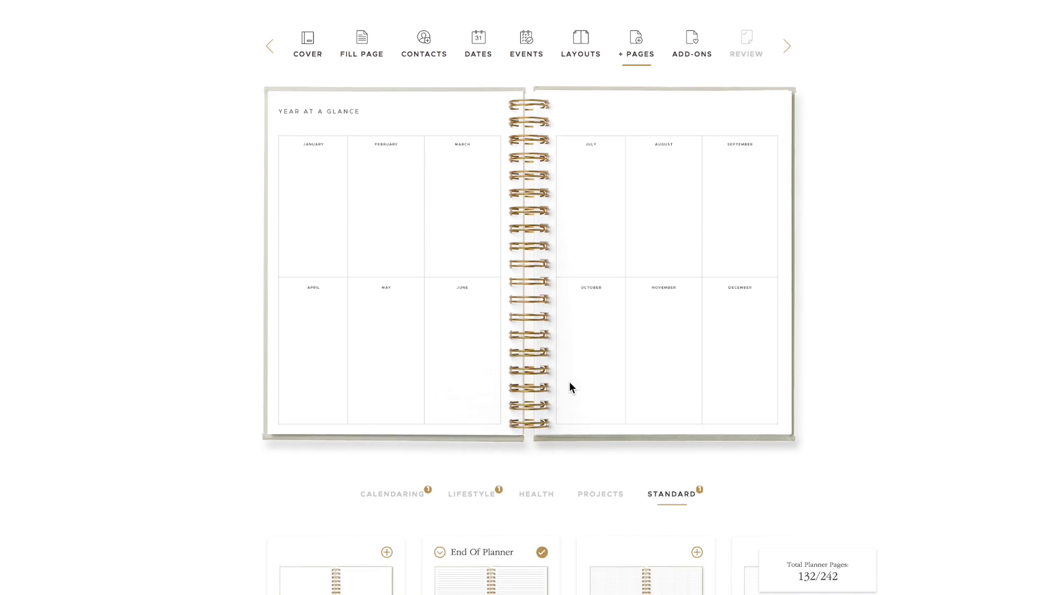
Choose the Challenges quotes add-on from the Add-Ons list and save it
click(693, 49)
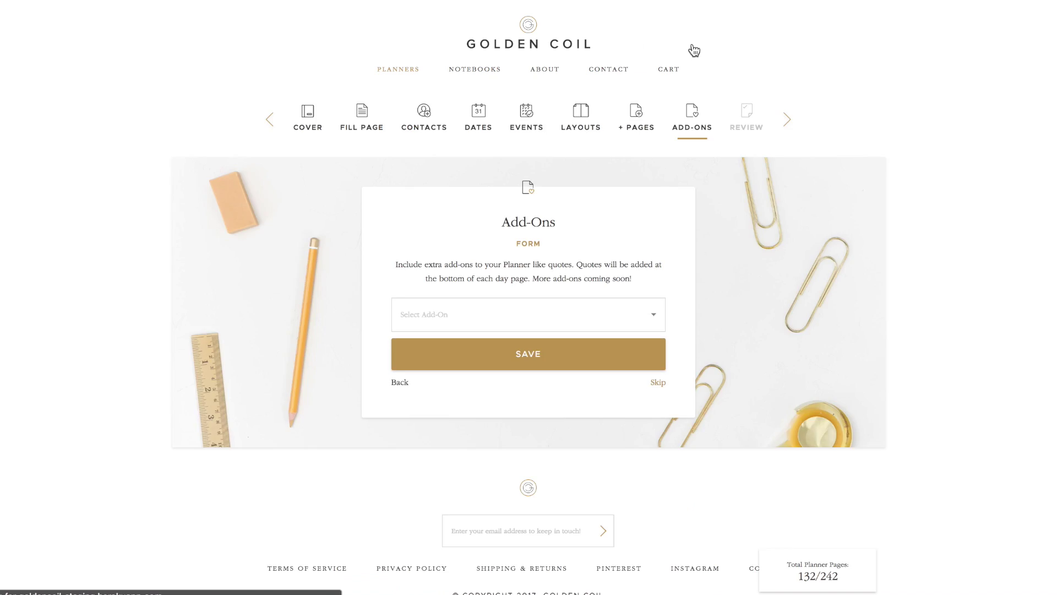
click(655, 314)
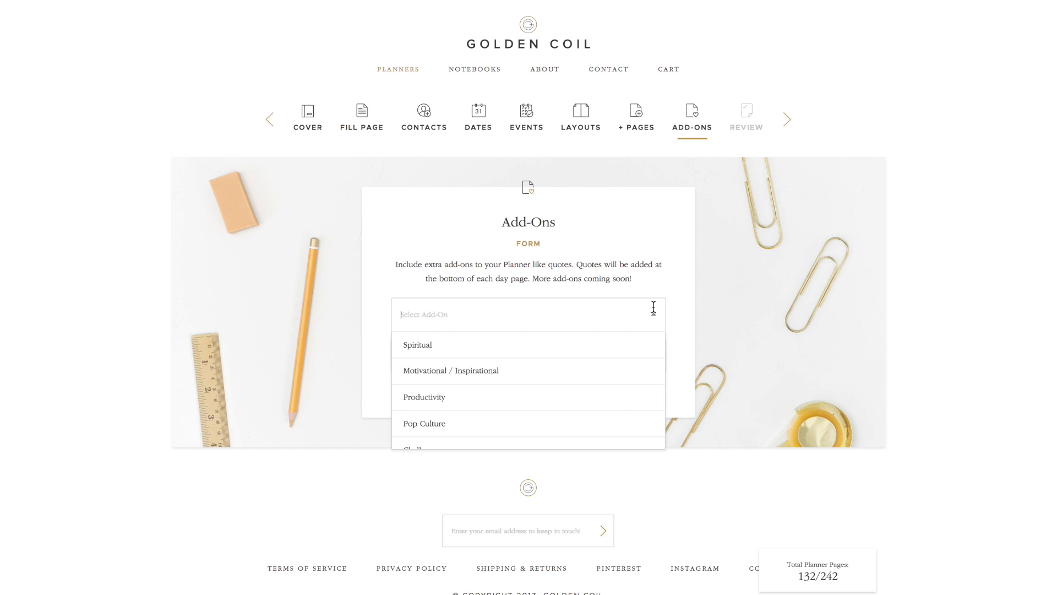
scroll(620, 404, down, 1)
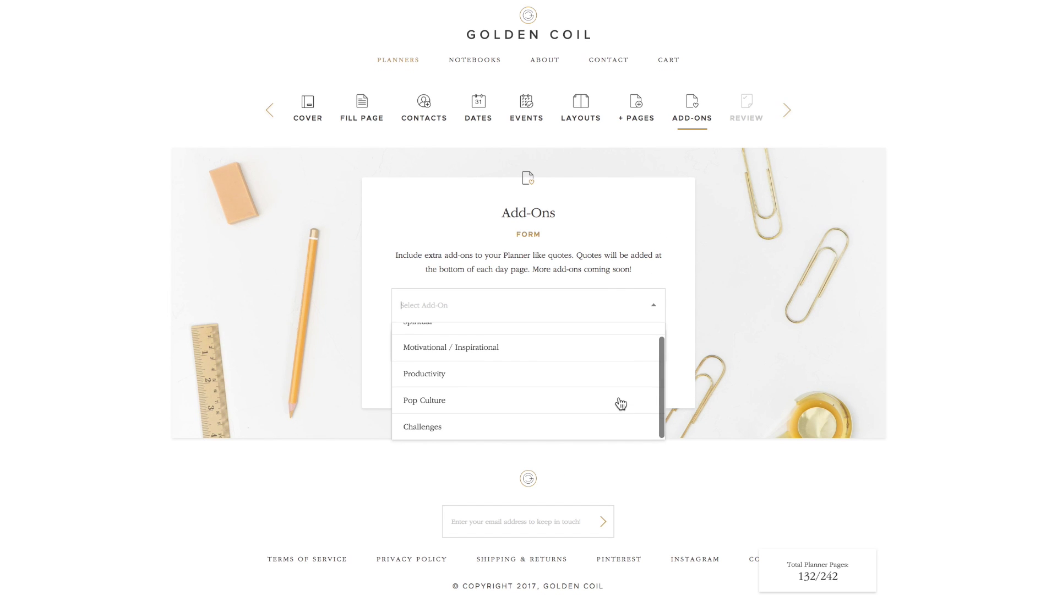
click(435, 432)
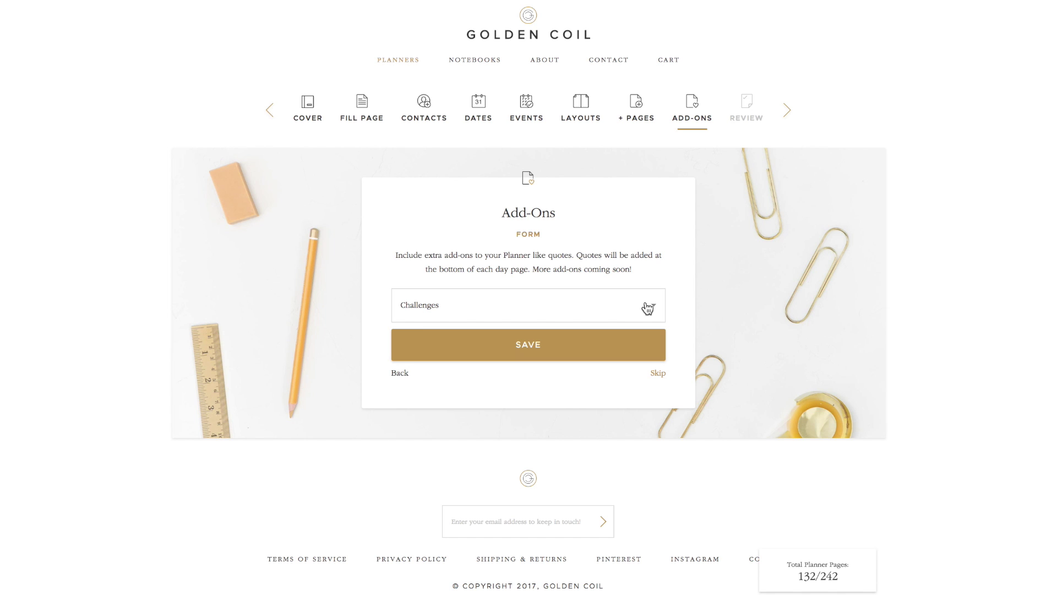
click(527, 344)
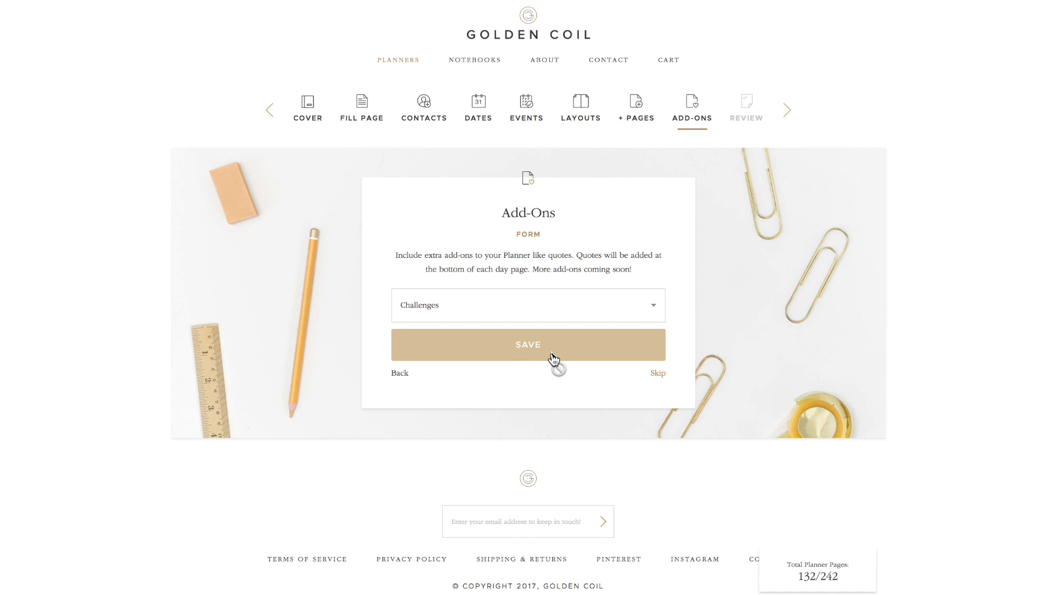
click(748, 104)
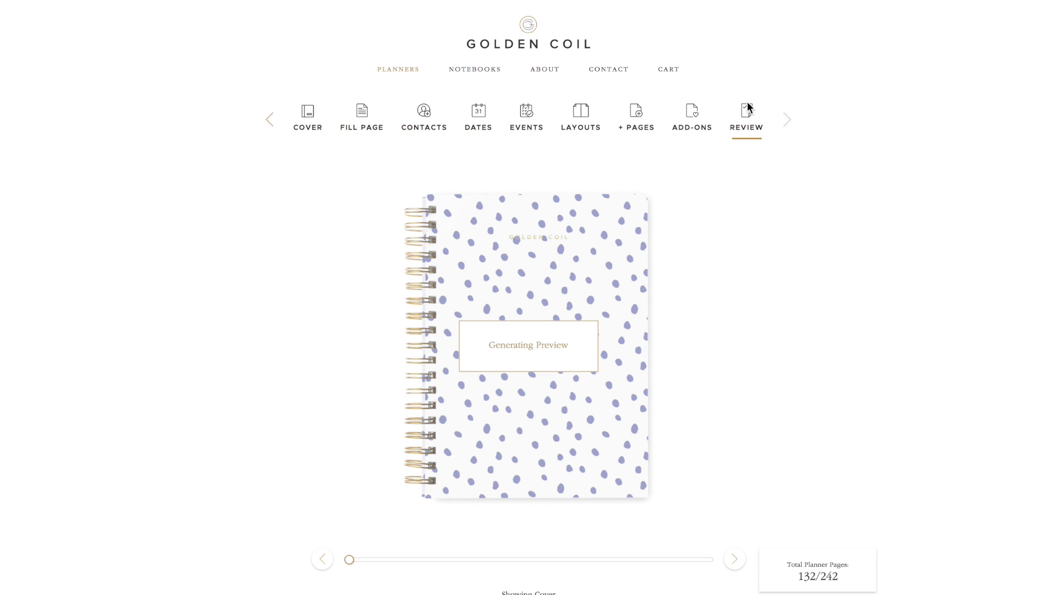
Drag the preview slider to move the planner preview past the cover
scroll(666, 335, down, 1)
scroll(667, 337, down, 2)
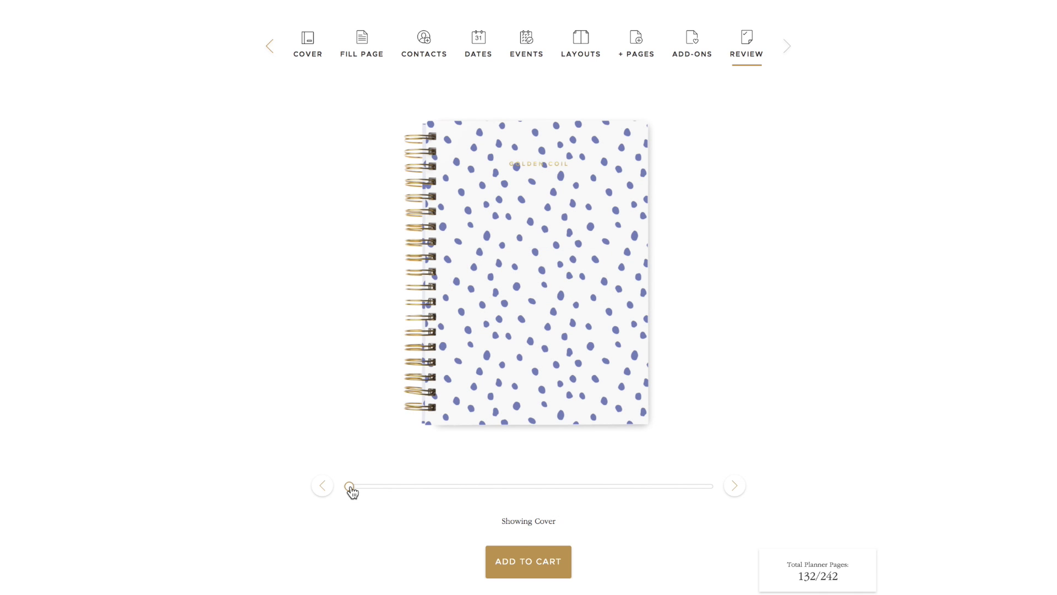
drag(352, 492, 360, 492)
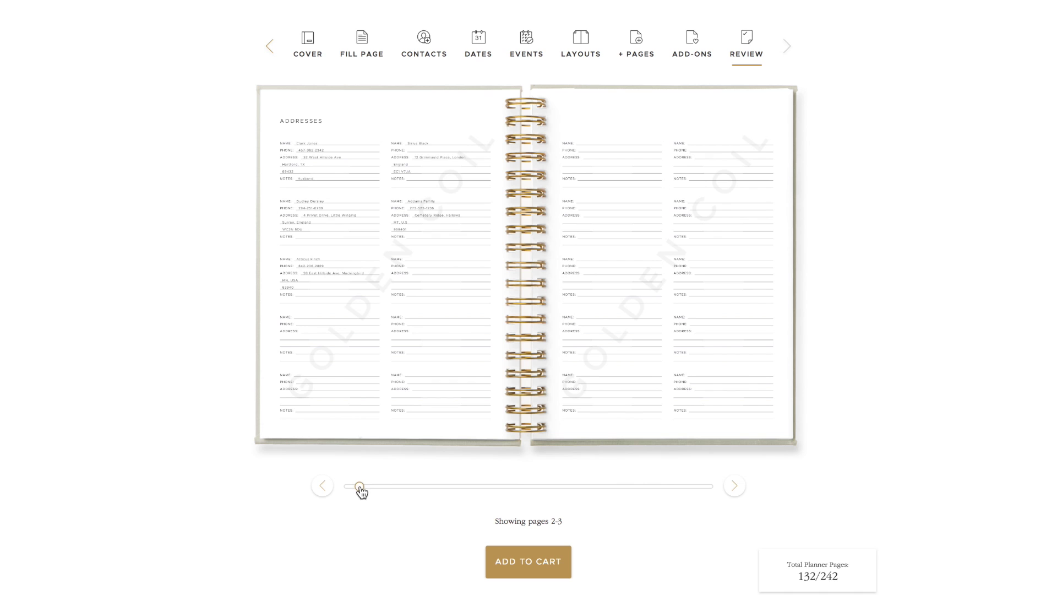
drag(359, 490, 406, 490)
Page forward through the Finances, February and March pages to the April monthly spread
click(731, 486)
click(732, 486)
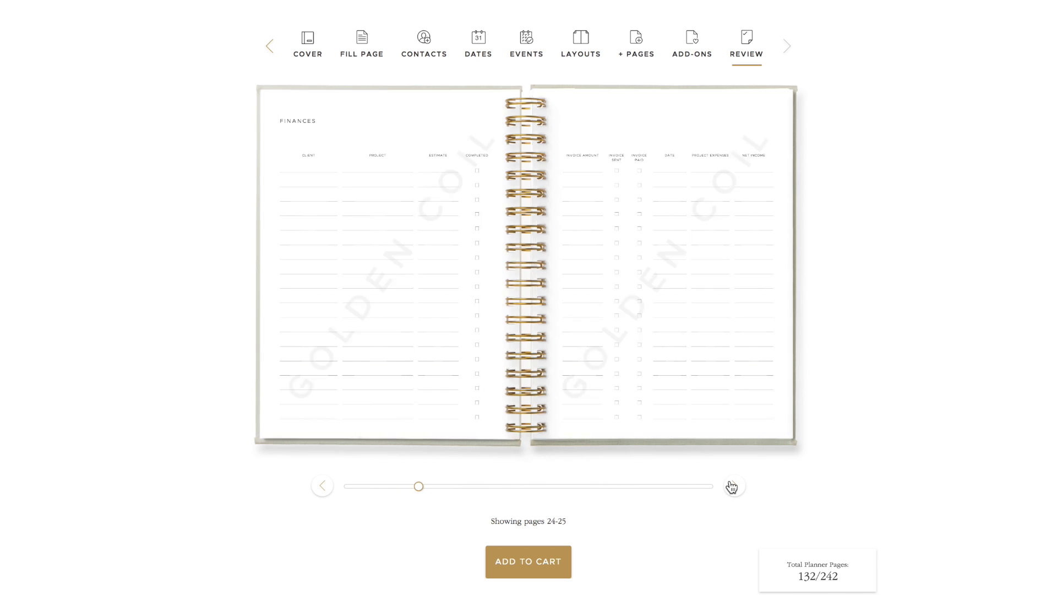
click(731, 487)
click(732, 487)
click(732, 487)
click(731, 487)
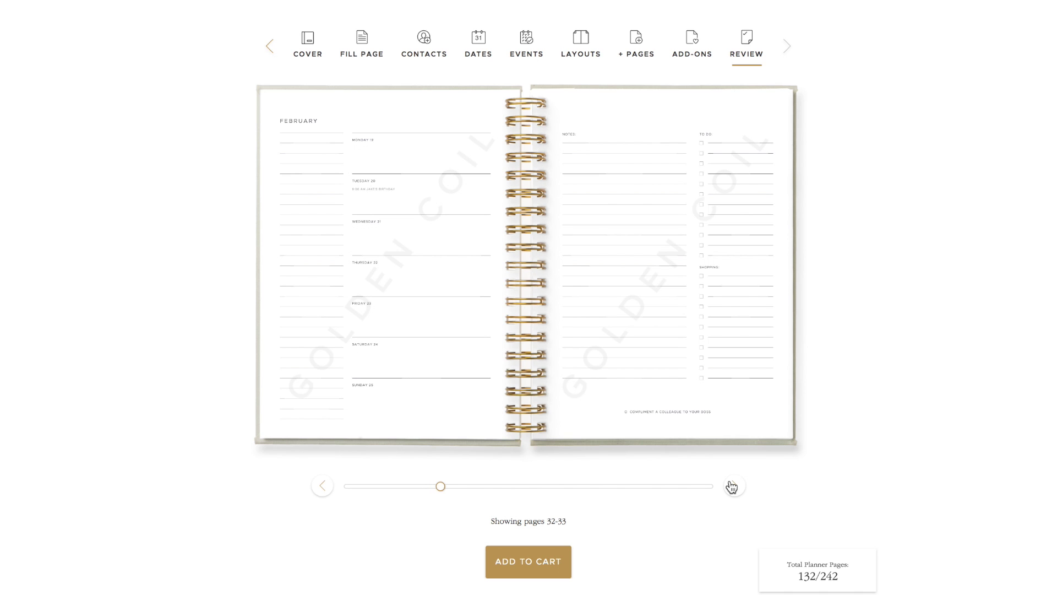
click(732, 486)
click(732, 487)
click(732, 487)
click(732, 486)
click(732, 486)
click(732, 486)
click(731, 487)
click(732, 486)
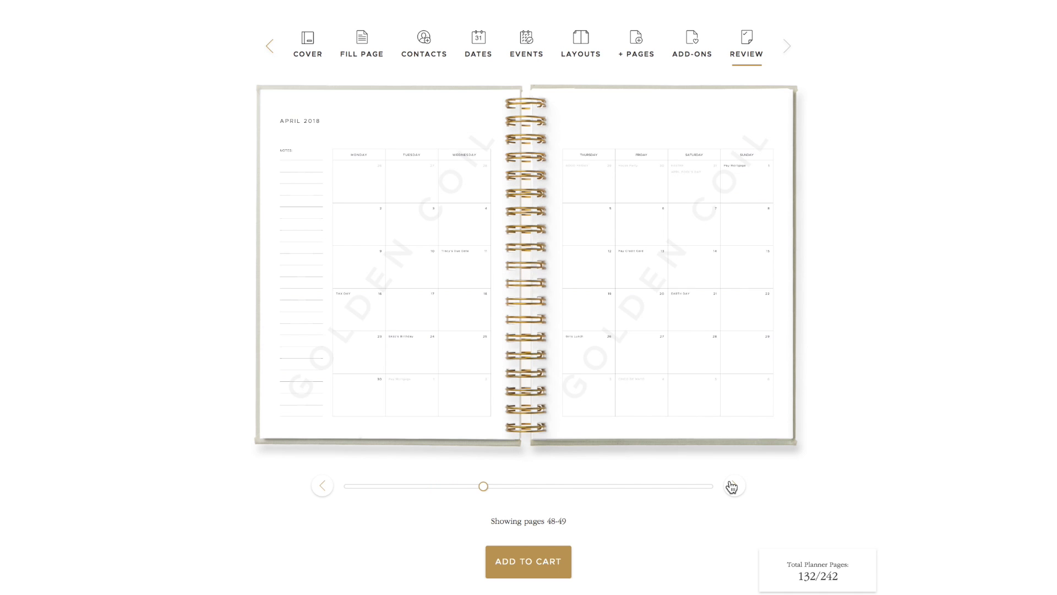
Page on through April, May and June, then add the $65.00 planner to the cart
click(732, 486)
click(732, 487)
click(731, 486)
click(732, 487)
click(732, 487)
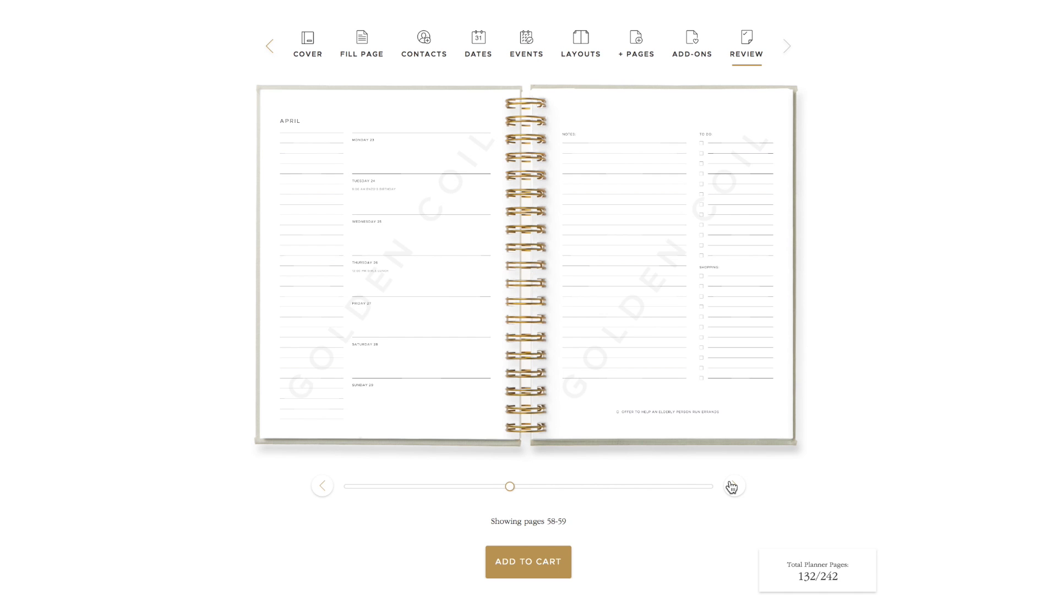
click(732, 486)
click(732, 487)
click(731, 487)
click(732, 487)
click(732, 487)
click(731, 487)
click(732, 487)
click(732, 487)
click(732, 487)
click(731, 487)
click(731, 487)
click(731, 486)
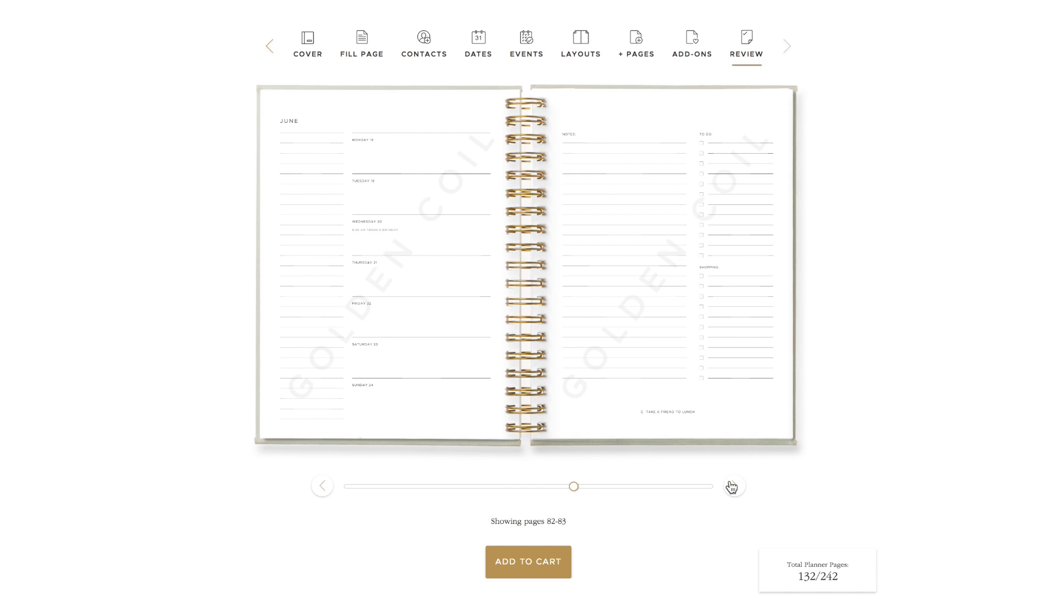
click(732, 487)
click(732, 487)
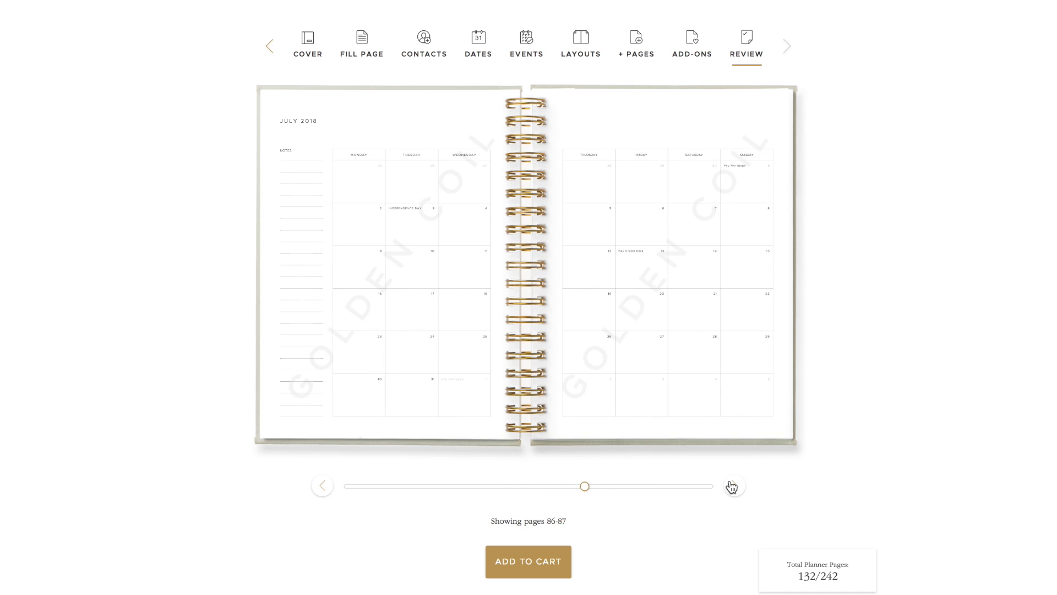
click(539, 573)
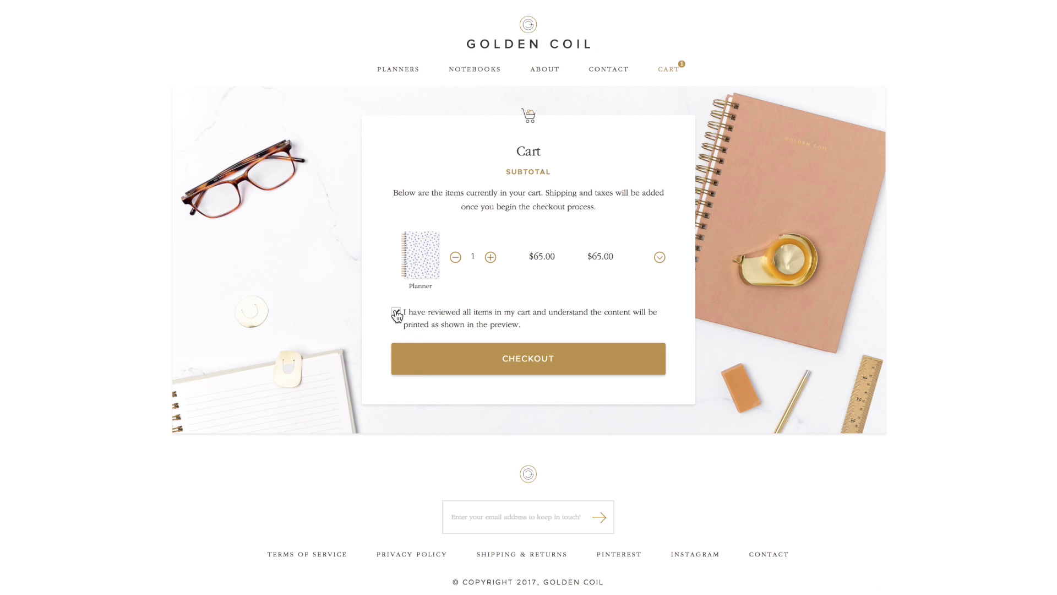
Check out the $65.00 planner and reach the coupon code field on Shipping Information
click(660, 259)
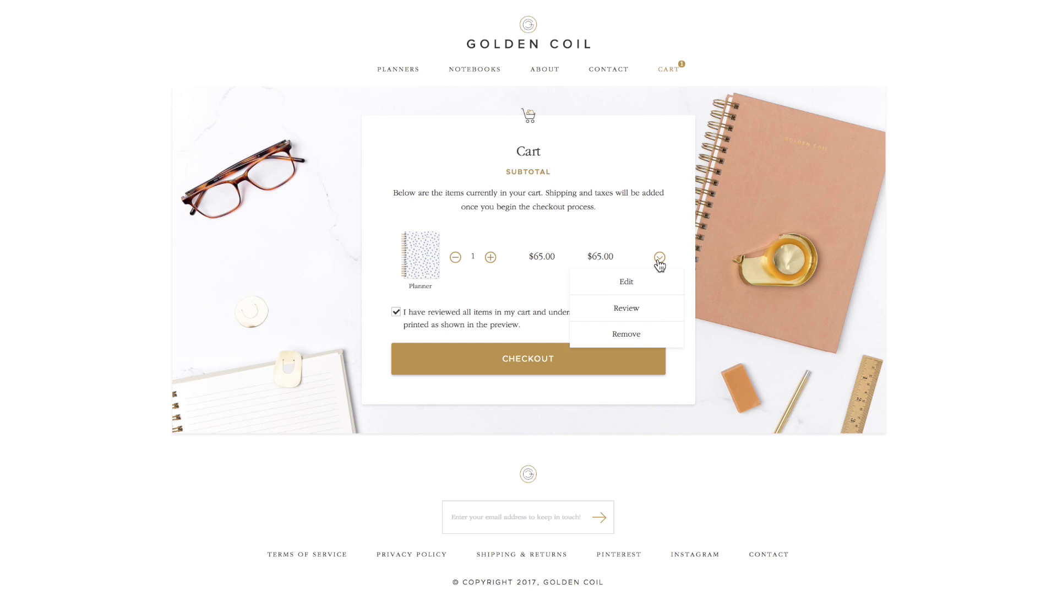
click(660, 259)
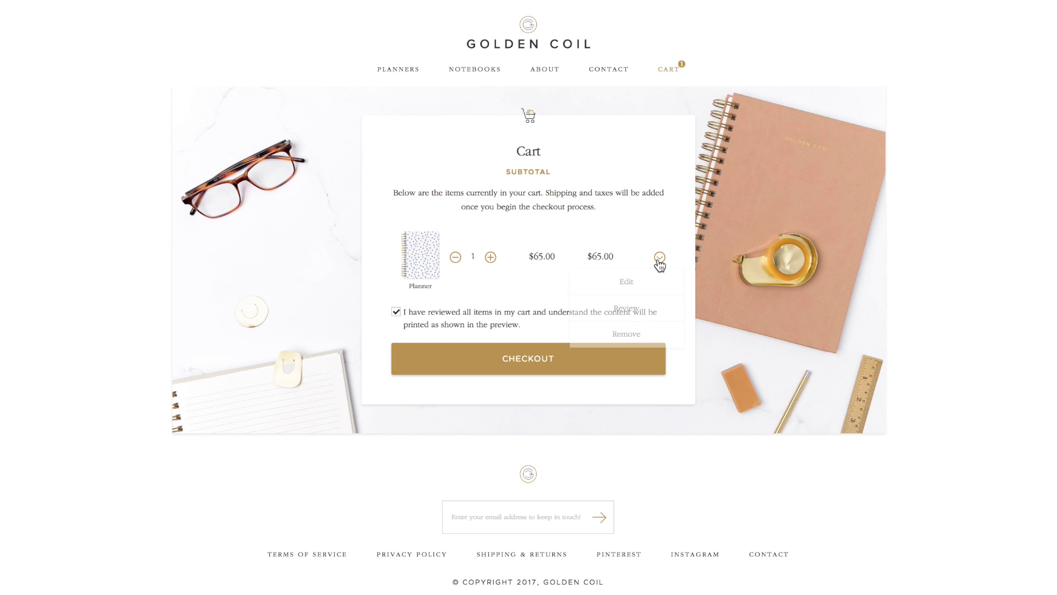
click(538, 360)
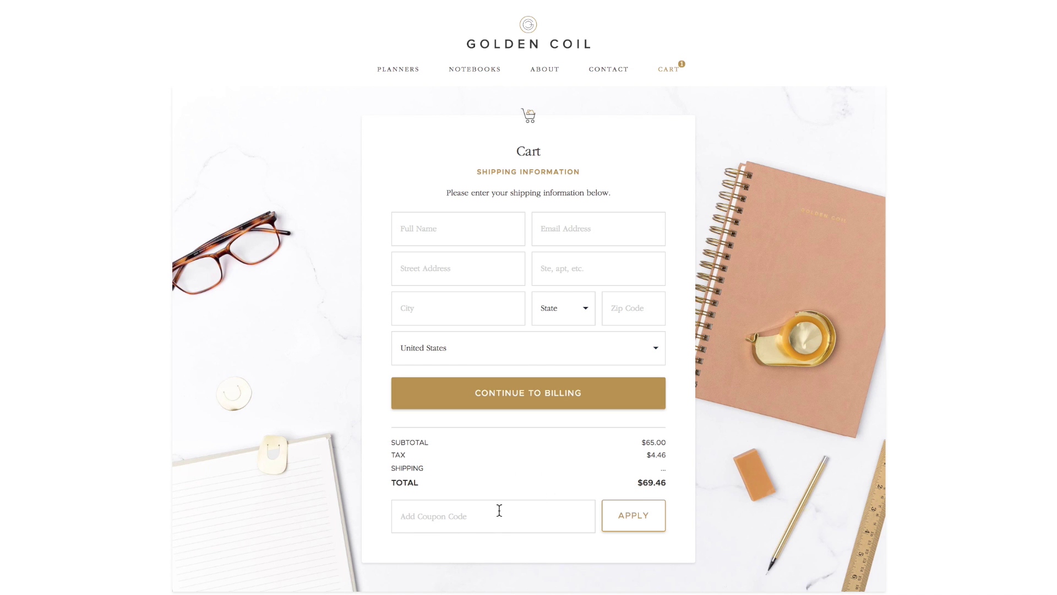
click(455, 515)
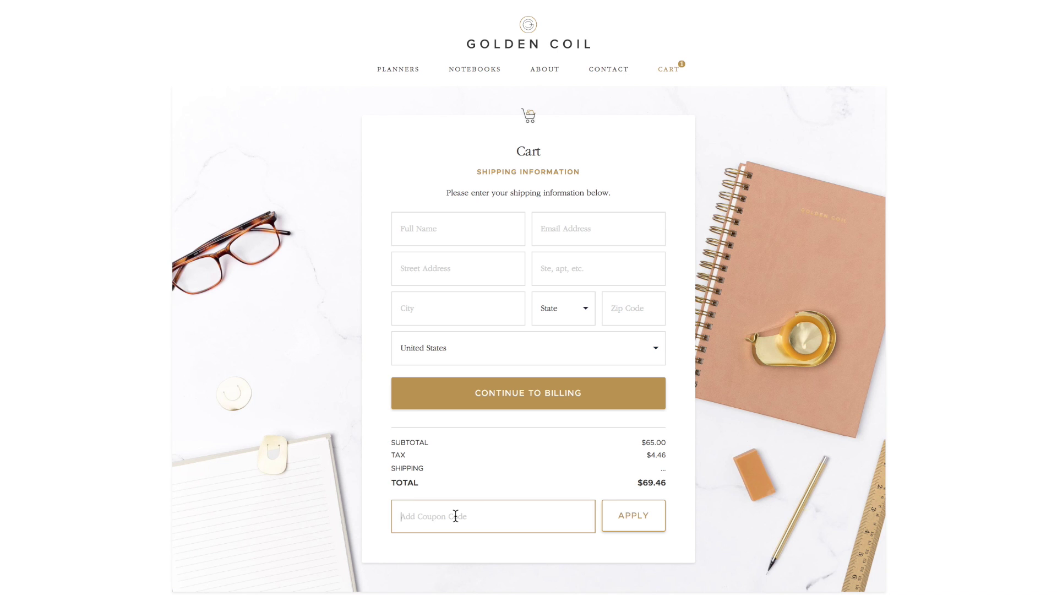